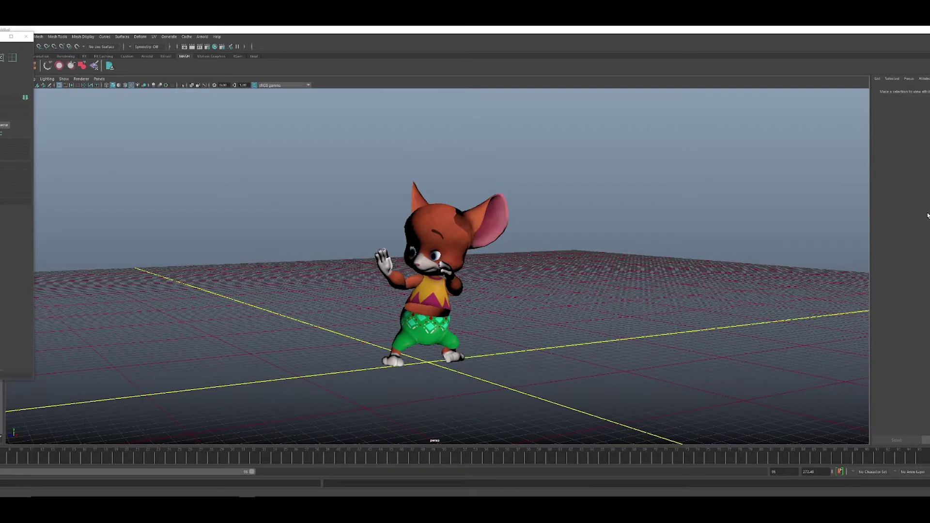
Play the mouse's dance while orbiting to a low front view, then pull the UV Toolkit window fully on screen
left_click_drag(570, 231, 533, 238, "alt")
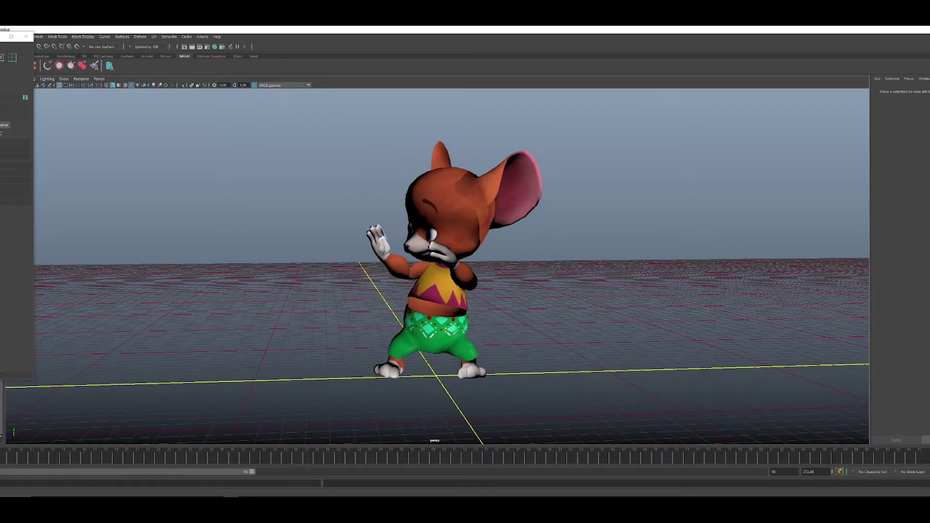
key("alt+v")
left_click_drag(488, 286, 550, 301, "alt")
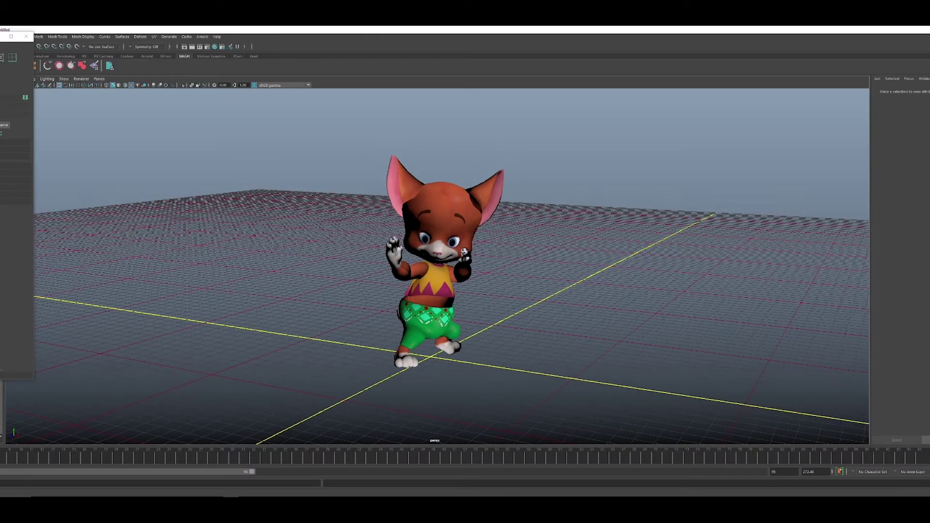
left_click_drag(4, 37, 110, 93)
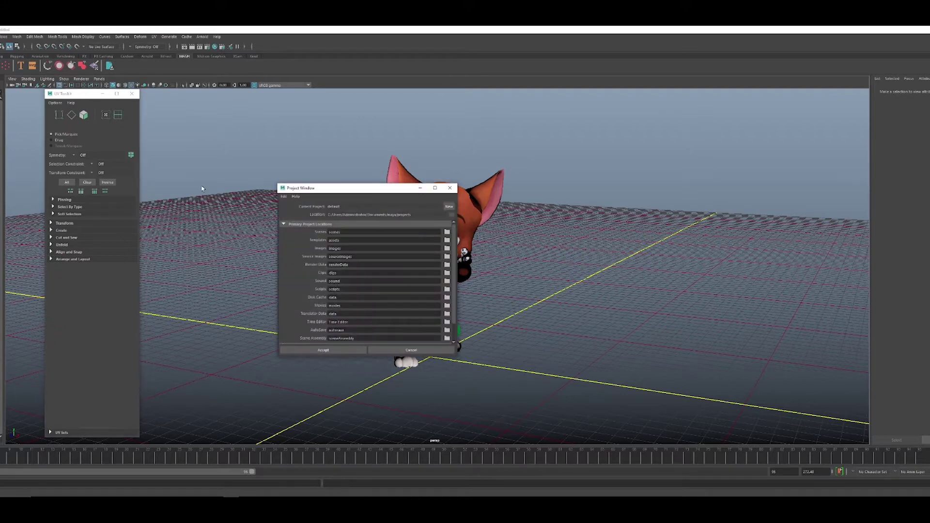
Start a new project in the Project Window and rename it New_MouseAwesome
left_click(449, 207)
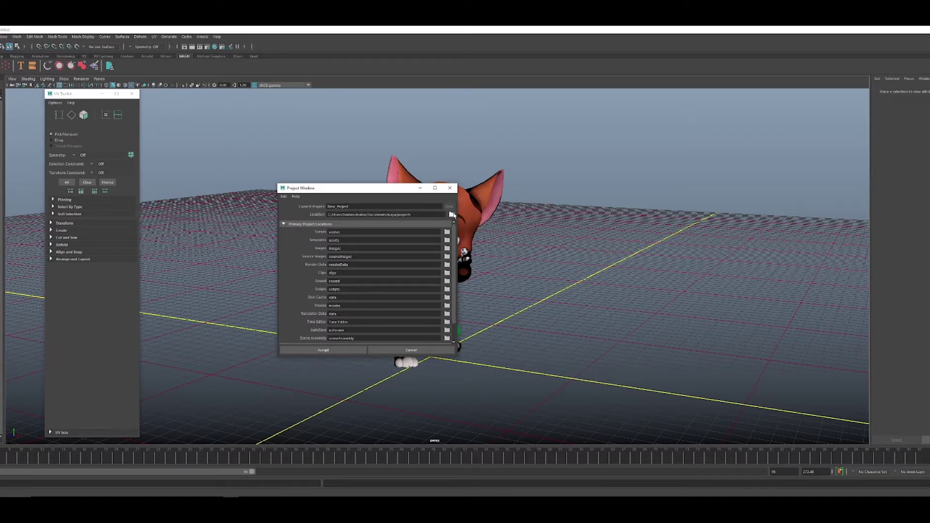
left_click_drag(359, 206, 340, 203)
key("BackSpace")
type("MouseAwesome")
key("Return")
Set the project location to D:\Maya and accept to create New_MouseAwesome
left_click(452, 215)
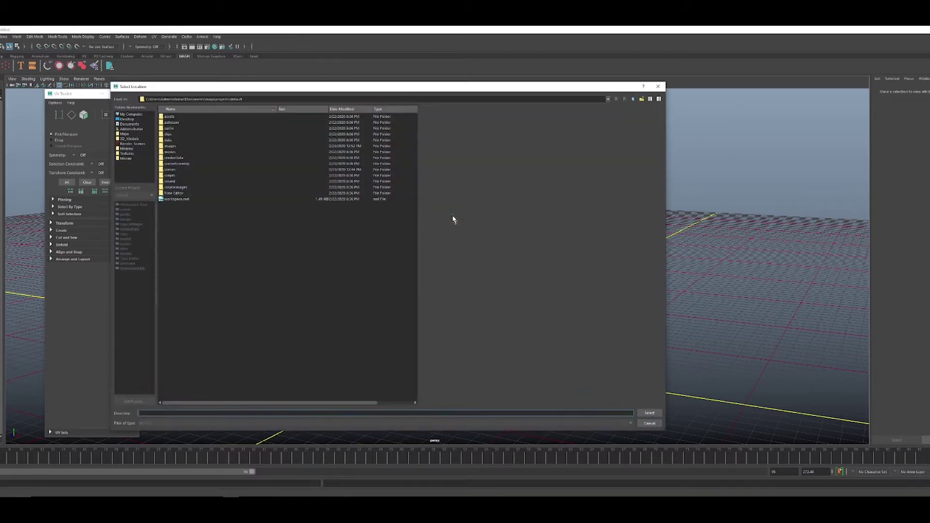
left_click(126, 134)
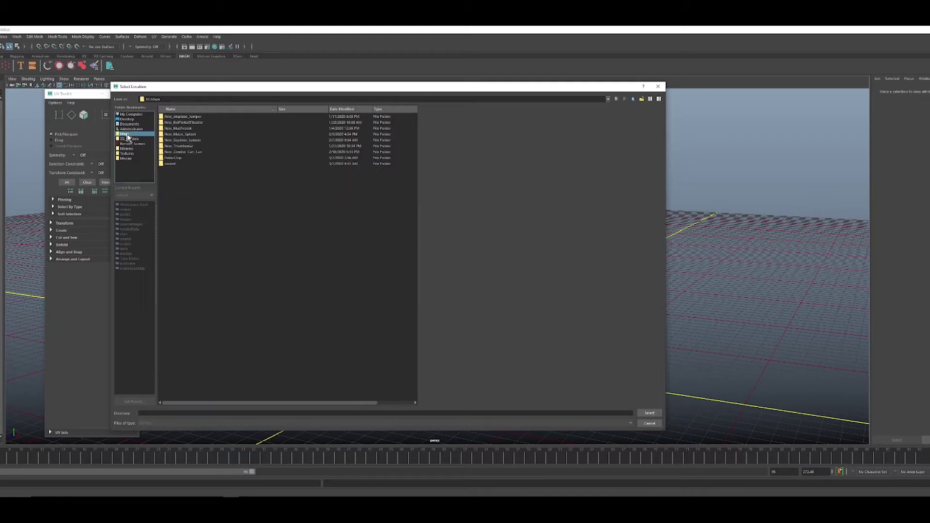
left_click(649, 414)
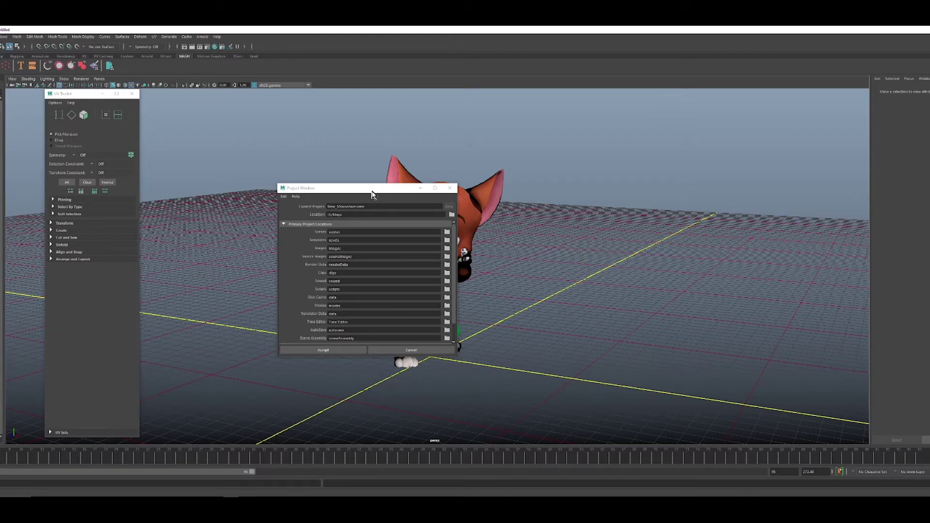
left_click_drag(372, 194, 421, 131)
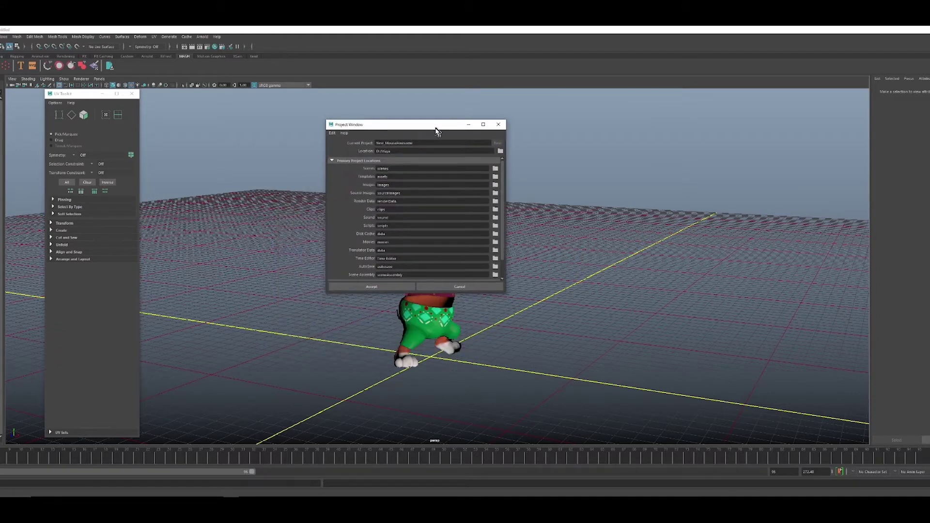
left_click(376, 288)
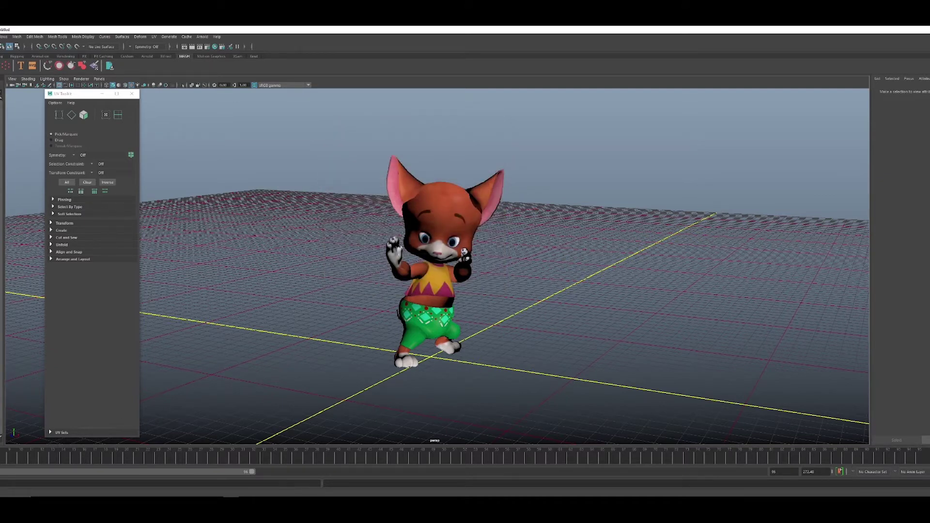
Save the scene as Mouse.mb with Save As
key("ctrl+shift+s")
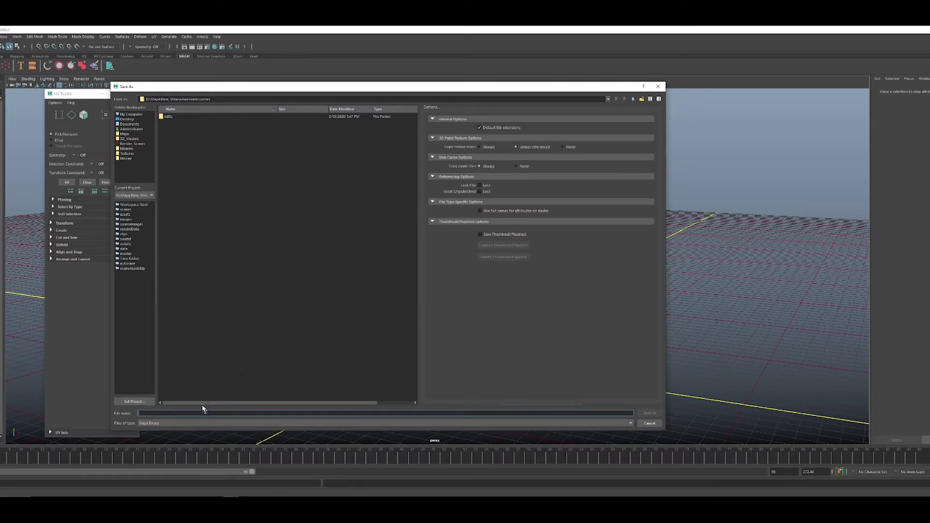
type("Mouse")
key("Return")
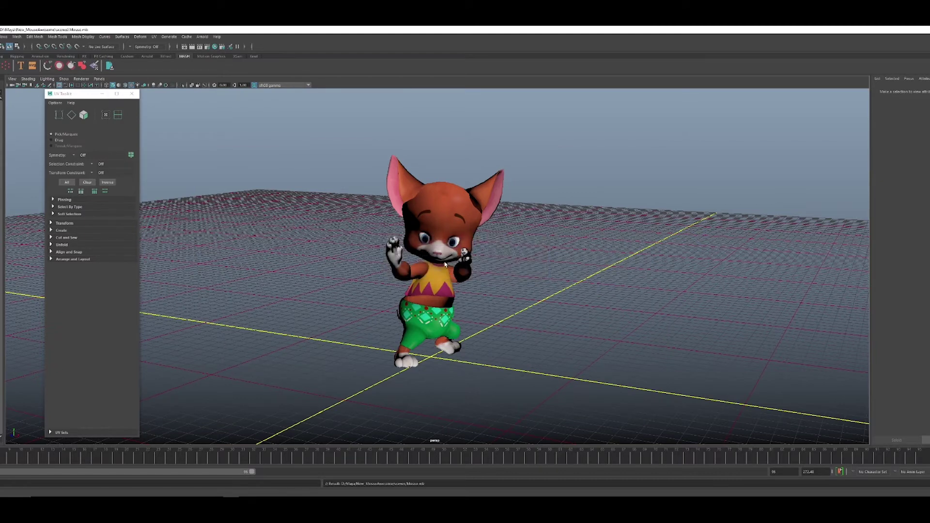
Create camera1 and move it left and upward near the mouse character
left_click_drag(281, 182, 337, 195, "alt")
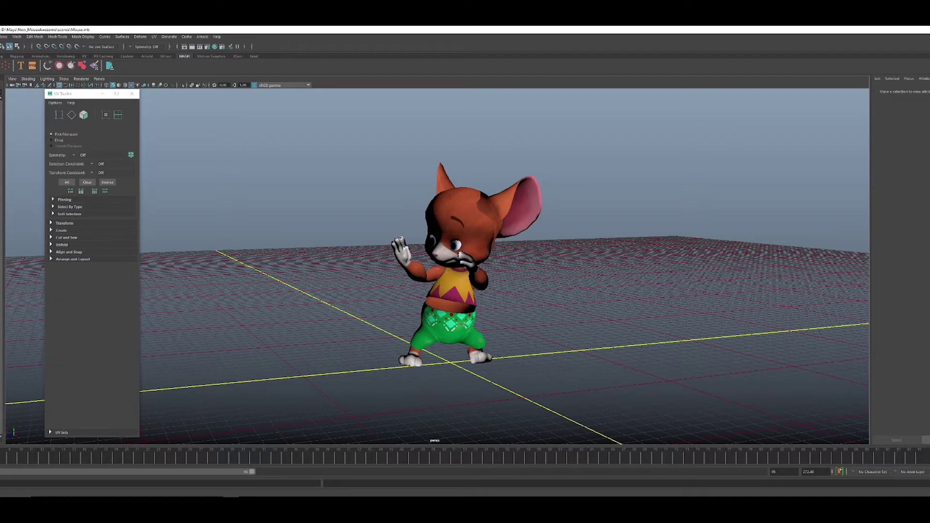
left_click(1, 36)
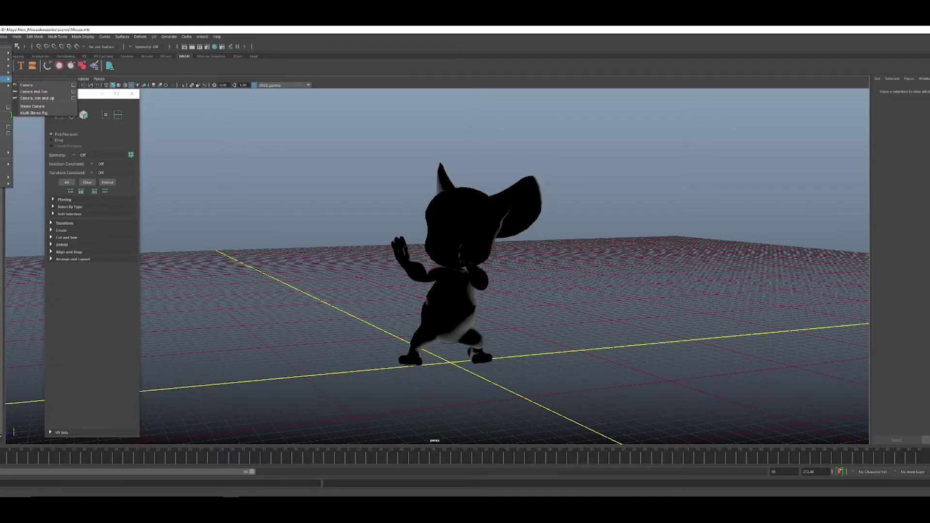
left_click(27, 85)
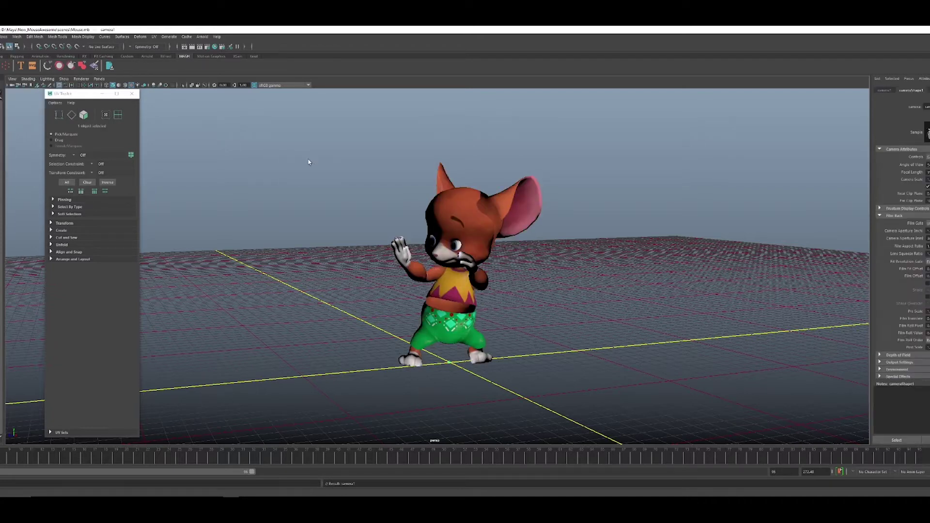
scroll(453, 330, "up", 4)
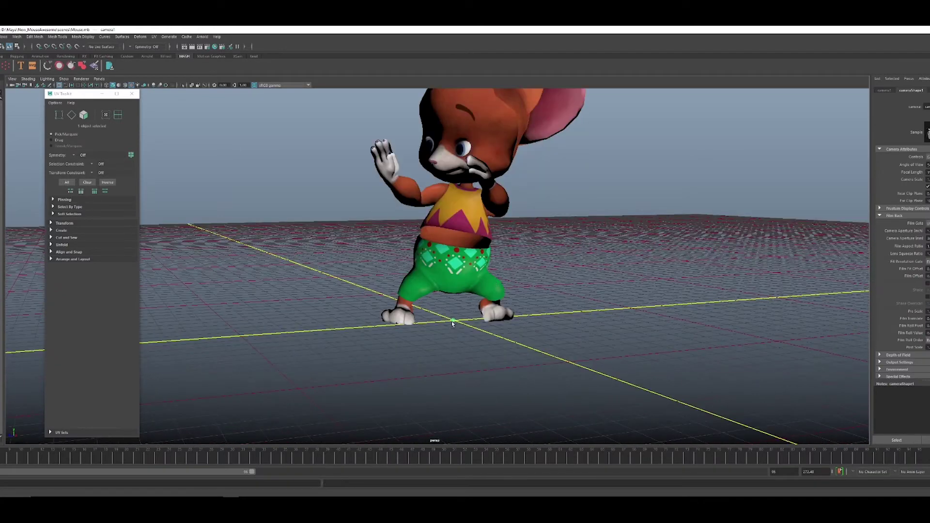
left_click_drag(451, 328, 514, 322)
left_click_drag(455, 318, 225, 321)
middle_click_drag(225, 321, 385, 313, "alt")
left_click_drag(358, 299, 347, 247)
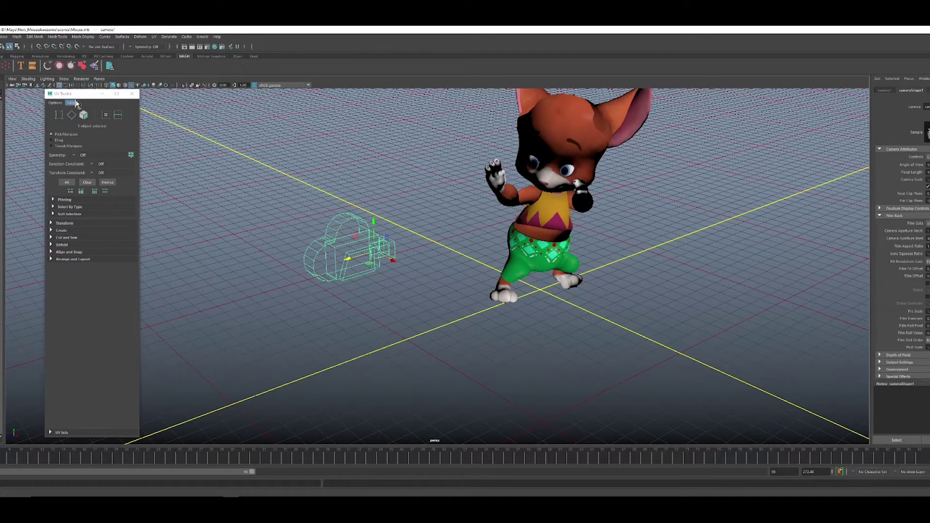
Close the UV Toolkit window and look through camera1 in the viewport
left_click_drag(73, 95, 72, 110)
left_click(131, 108)
left_click(98, 79)
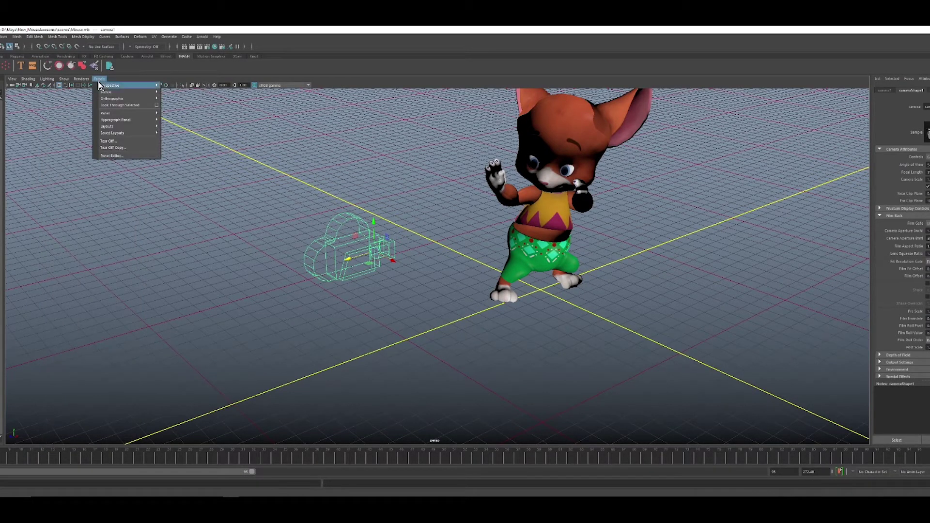
mouse_move(101, 87)
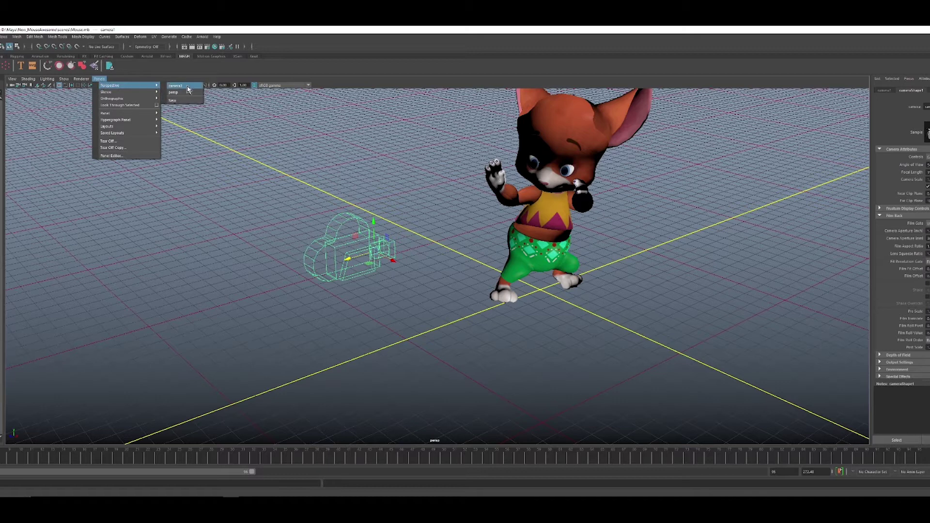
left_click(187, 88)
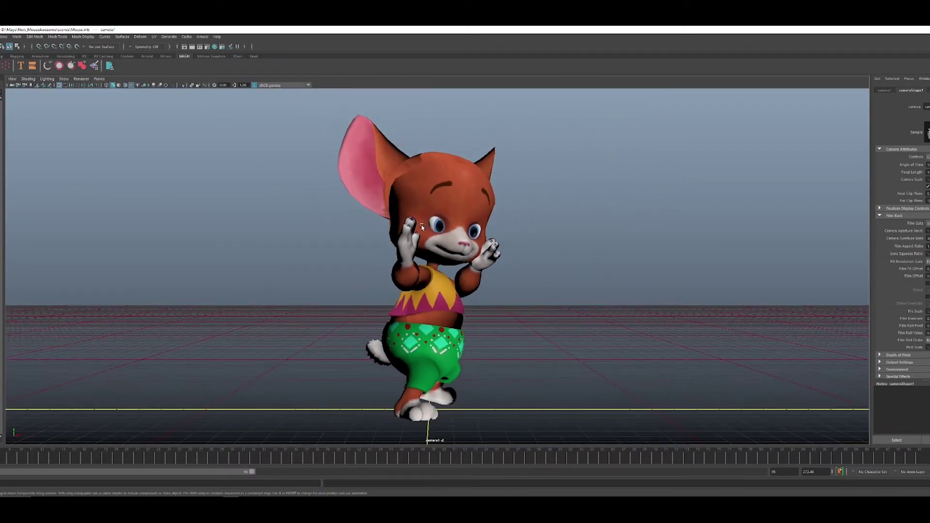
Dolly and orbit camera1 to frame the whole mouse inside the 960 x 540 resolution gate
right_click_drag(392, 234, 197, 183, "alt")
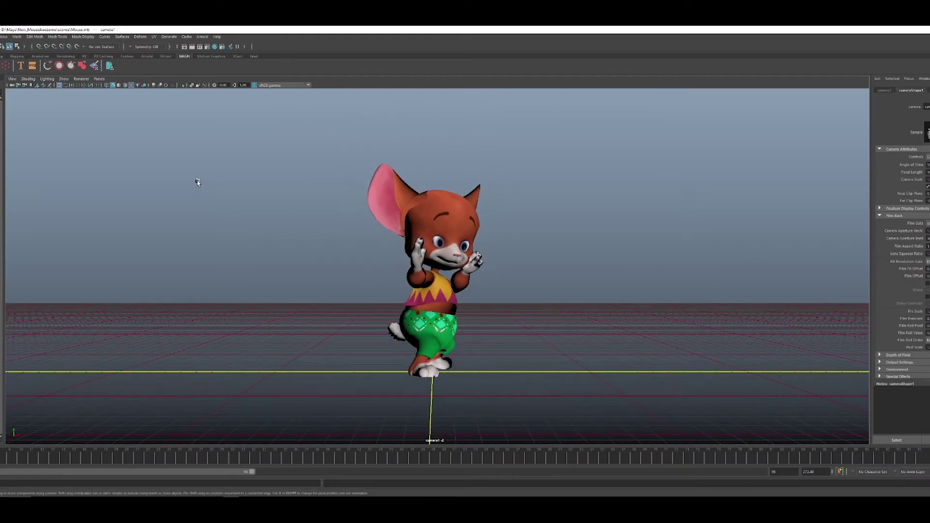
left_click(72, 86)
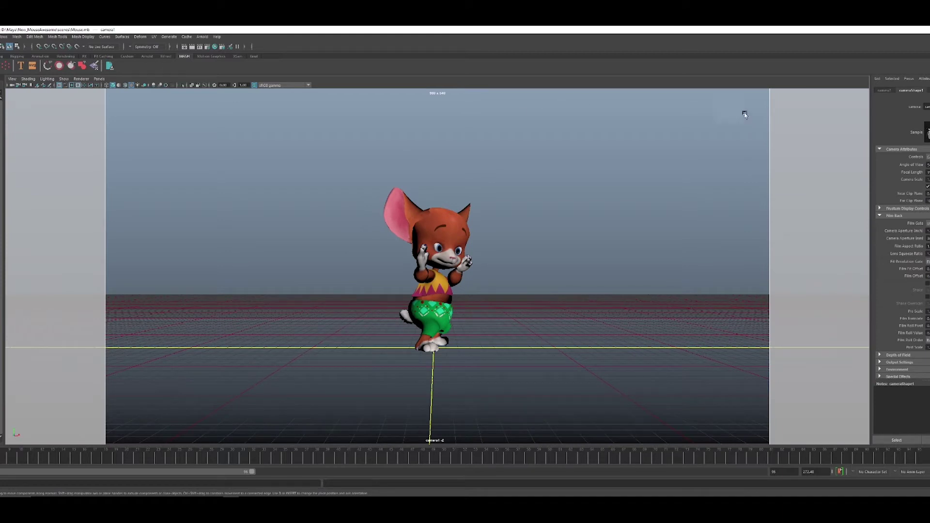
scroll(367, 257, "up", 2)
left_click_drag(367, 257, 68, 255, "alt")
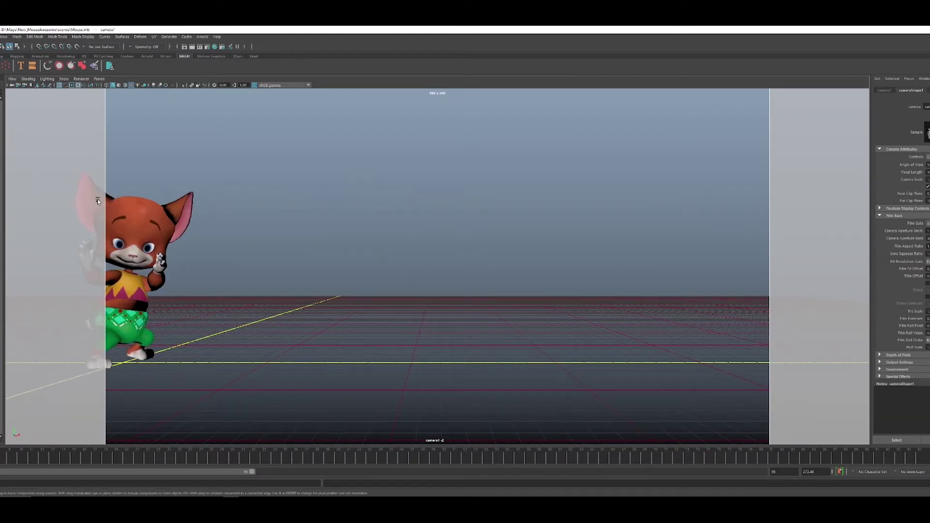
left_click_drag(259, 255, 489, 349, "alt")
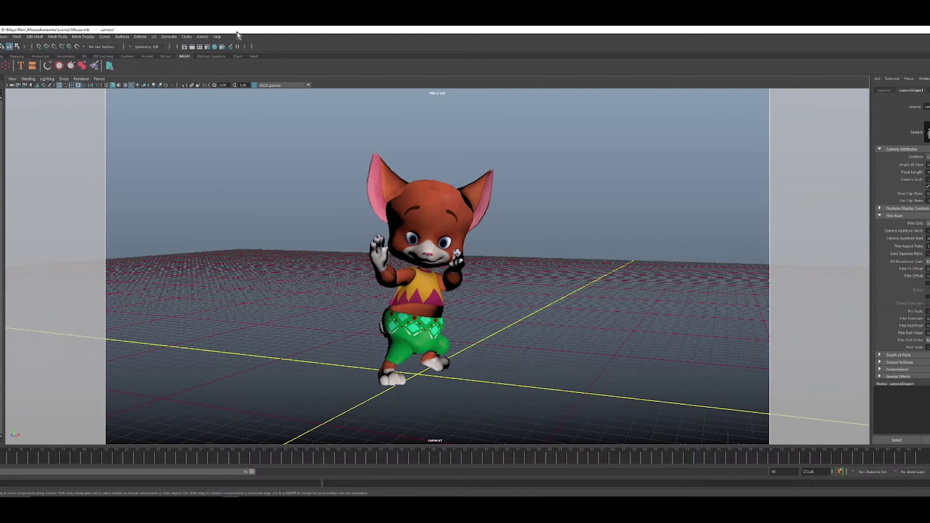
Open Render Settings from Windows > Rendering Editors and move it to the right side
left_click(206, 47)
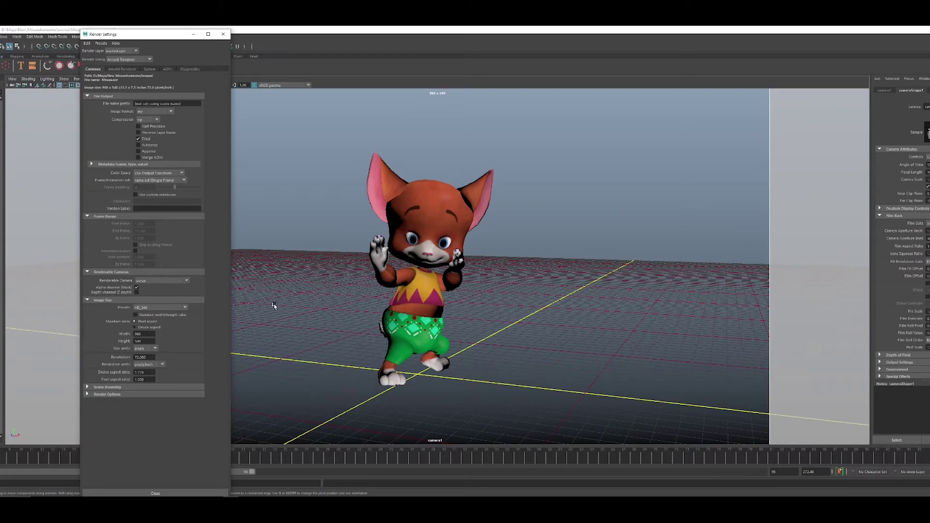
left_click(223, 34)
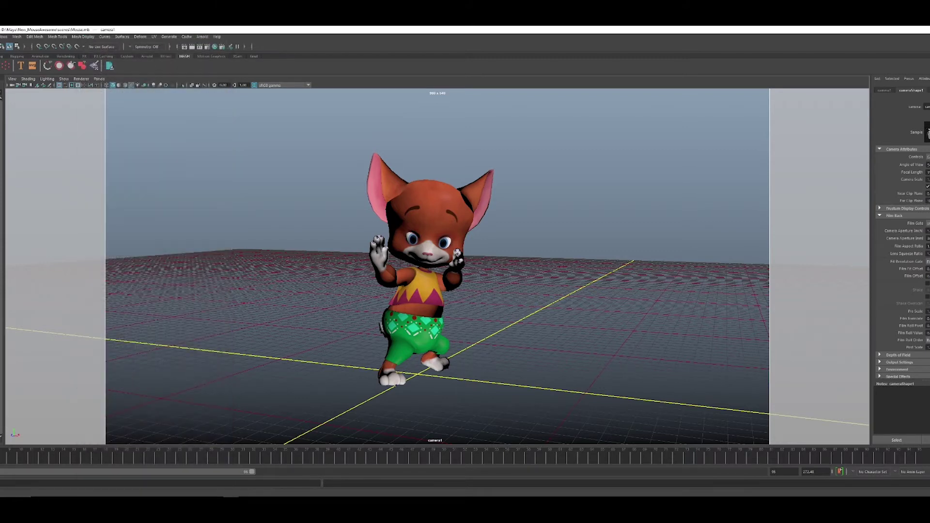
left_click(3, 37)
mouse_move(34, 80)
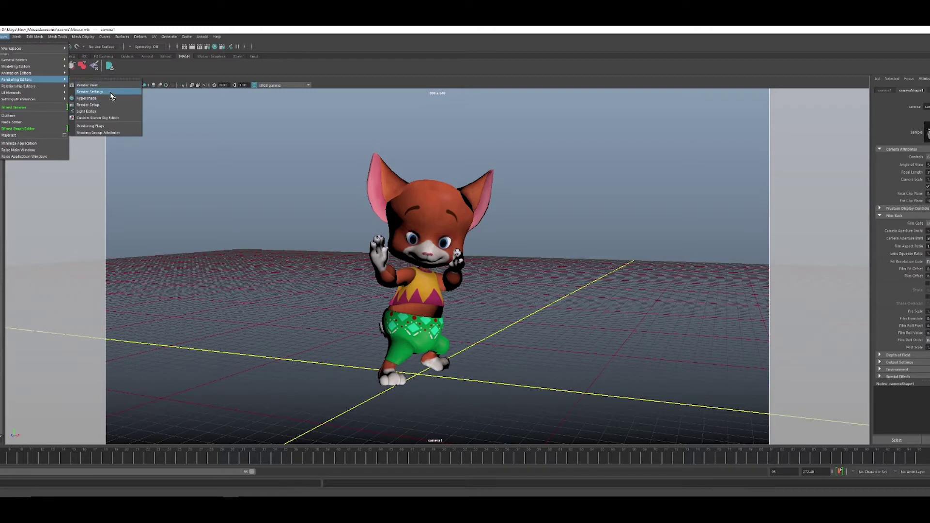
left_click(88, 92)
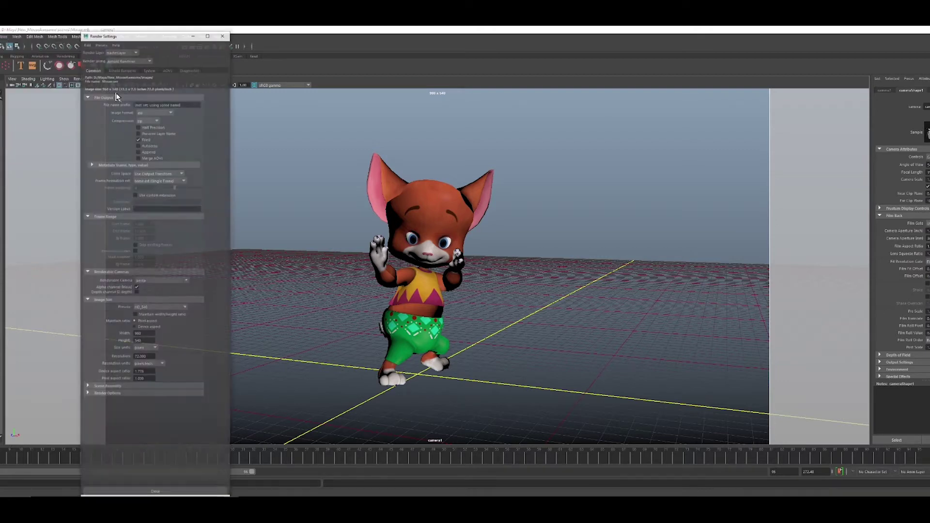
left_click_drag(139, 40, 673, 55)
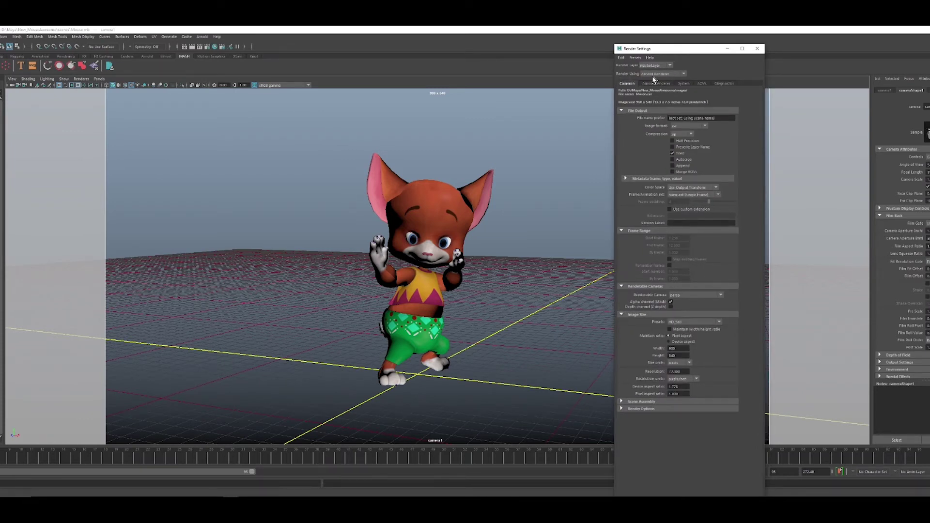
Change Render Using from Arnold to Maya Software
left_click(680, 74)
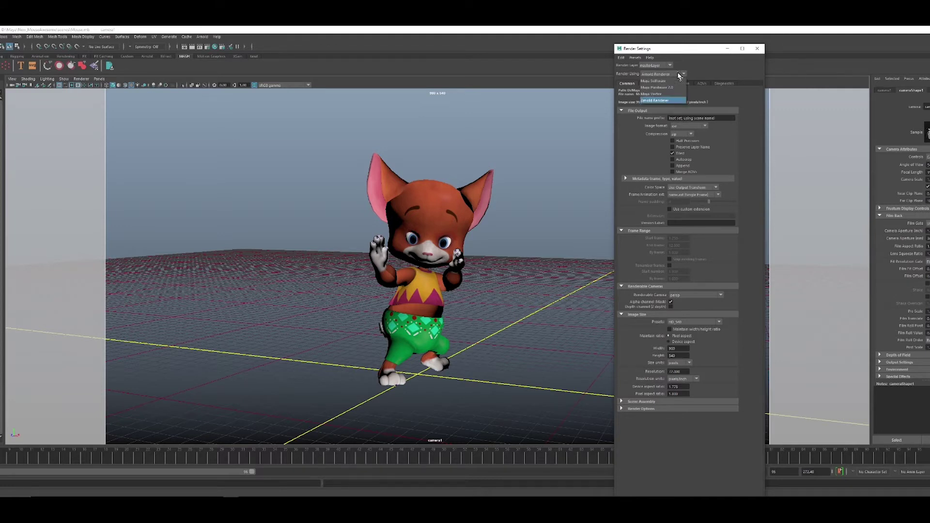
left_click(669, 83)
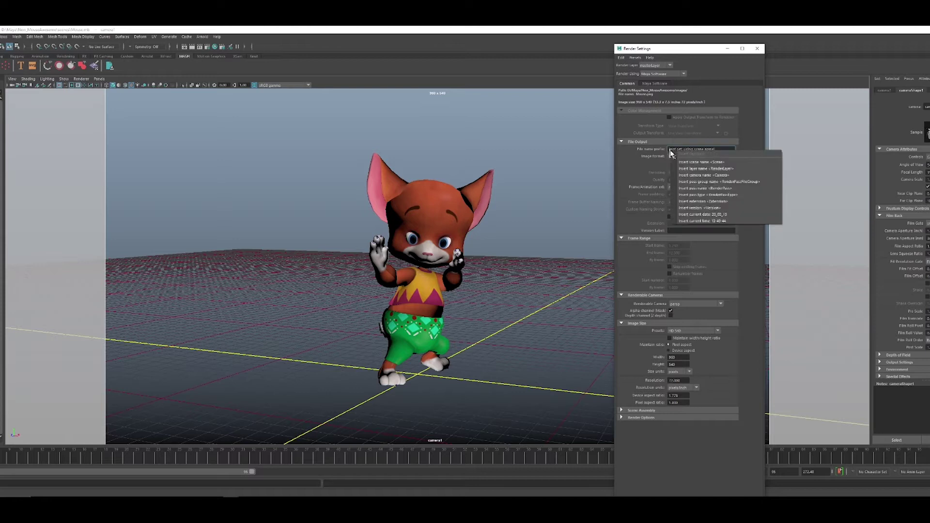
Insert the <Camera> token into the file name prefix and set Renderable Camera to camera1
left_click(687, 175)
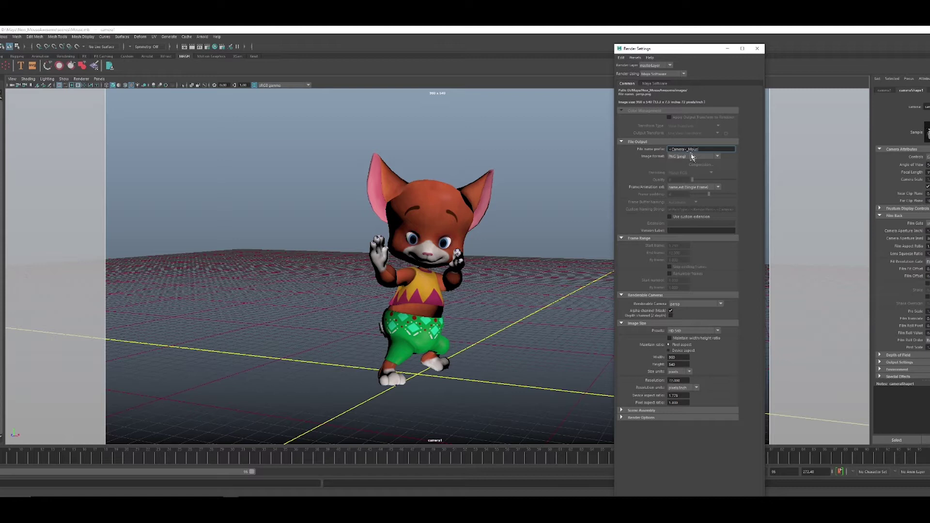
type("e")
key("Return")
left_click(689, 304)
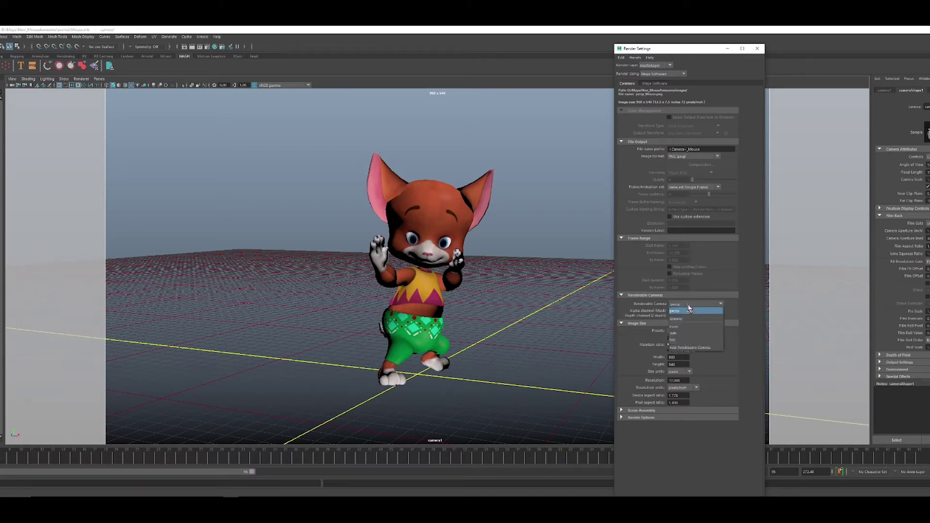
left_click(685, 318)
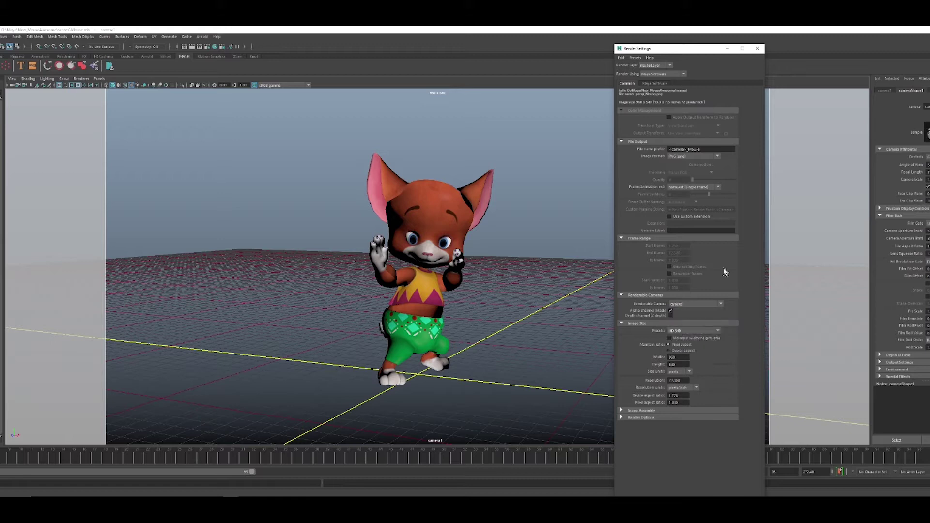
Clear the prefix and re-enter it as <Camera>_Mouse using the right-click token list
left_click(718, 149)
left_click(698, 150)
key("BackSpace")
right_click(672, 152)
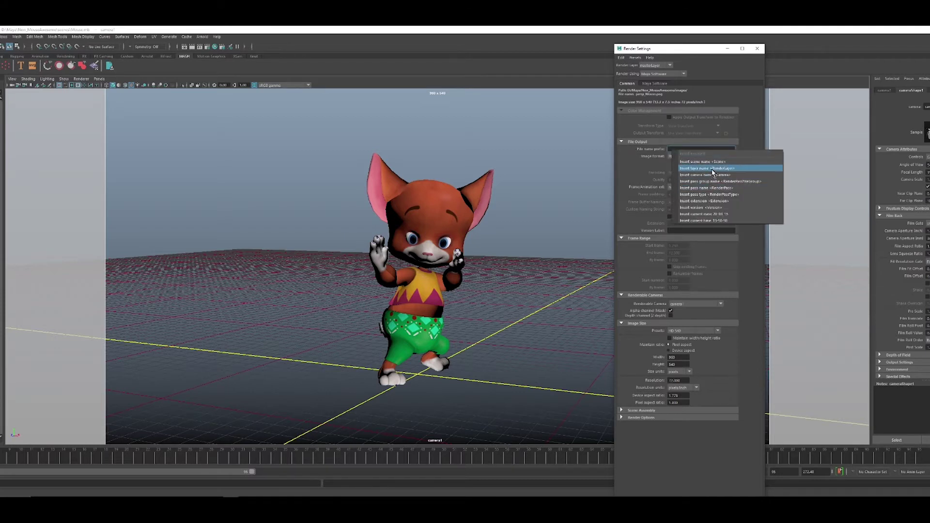
left_click(712, 174)
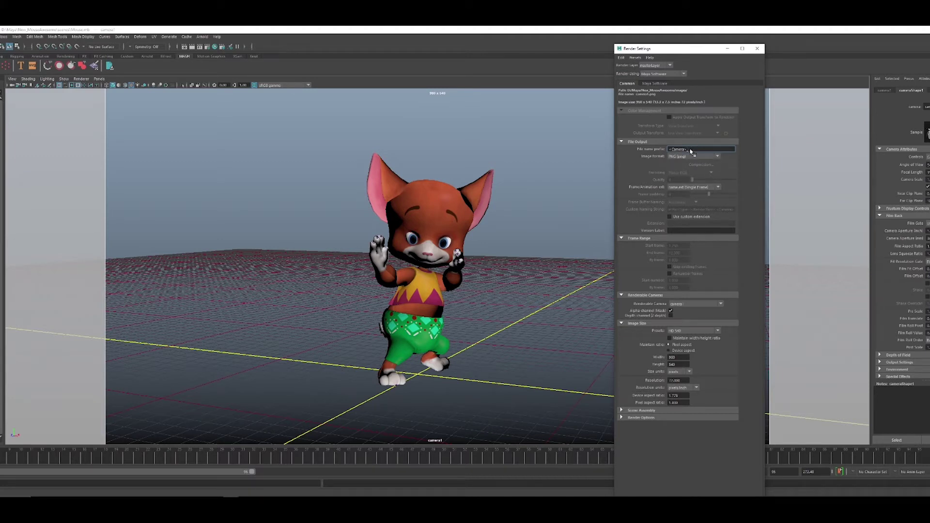
key("Return")
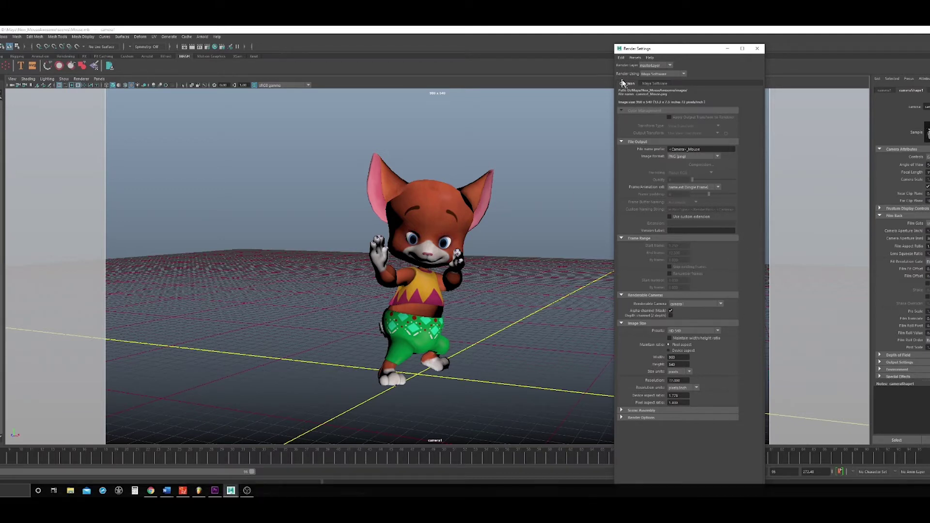
Fit Render Settings on screen, jump to frame 147, and dolly camera1 back from the mouse
mouse_move(663, 45)
left_mouse_down()
mouse_move(663, 81)
mouse_move(663, 30)
mouse_move(664, 43)
left_mouse_up()
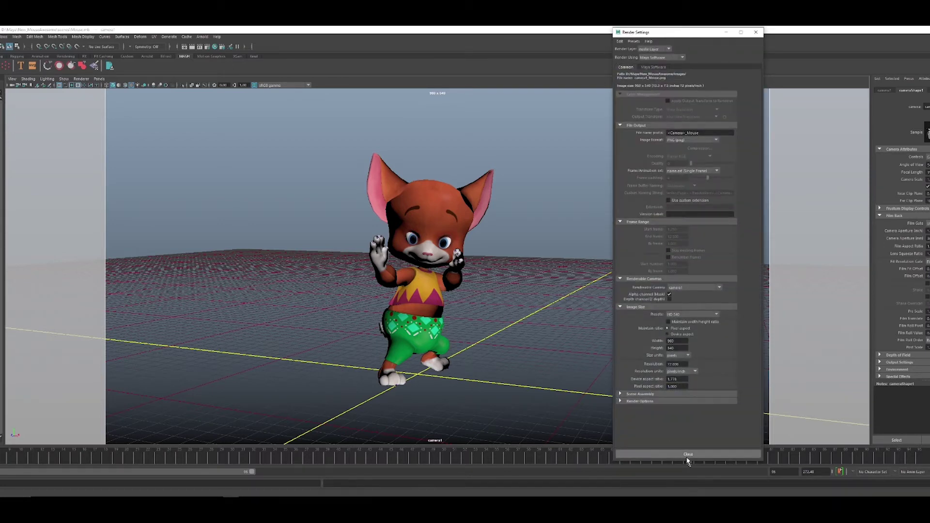
left_click_drag(684, 461, 685, 432)
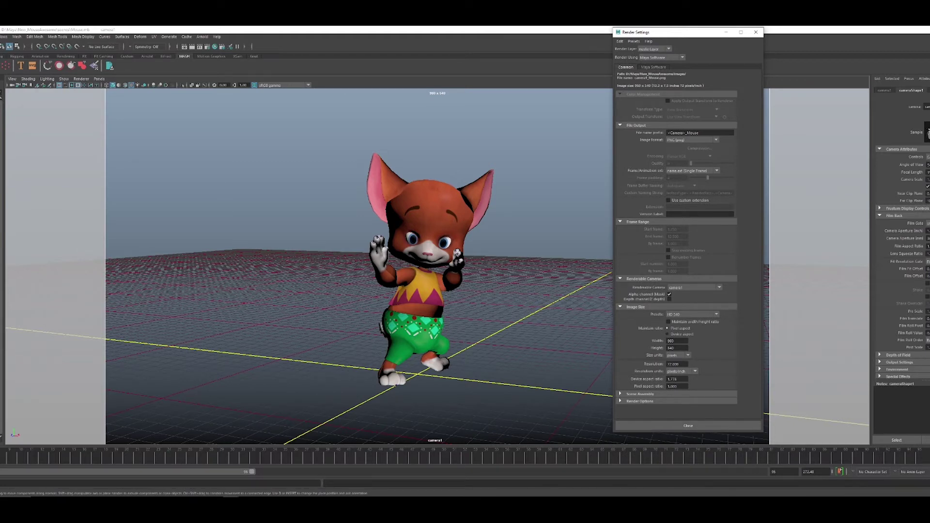
left_click(415, 315)
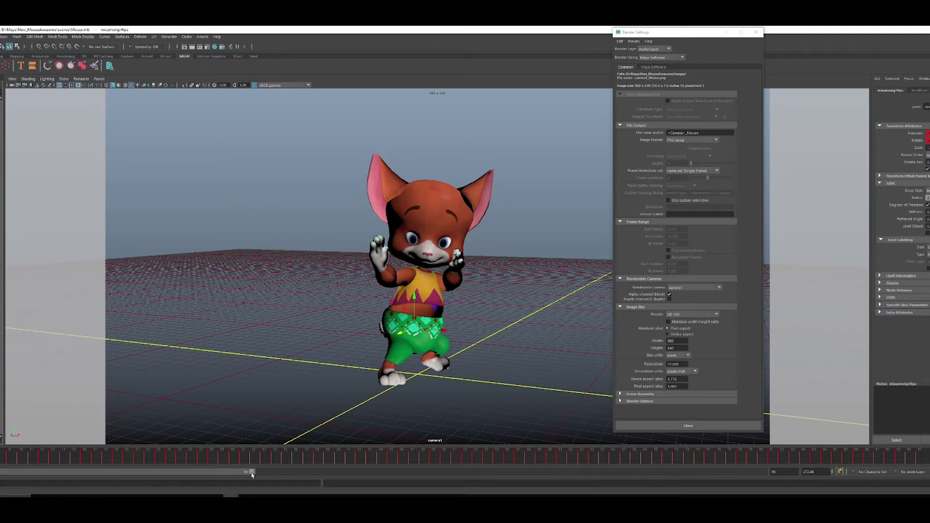
left_click_drag(251, 472, 402, 474)
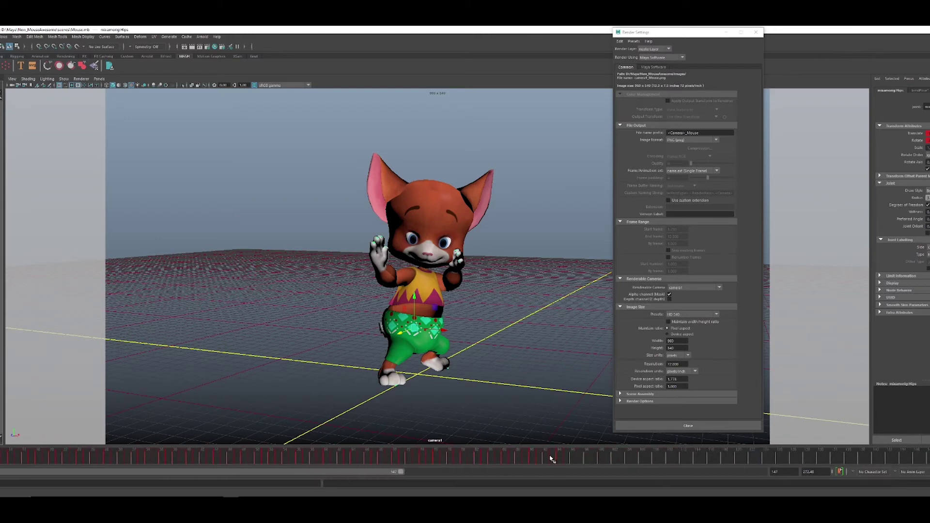
left_click(565, 454)
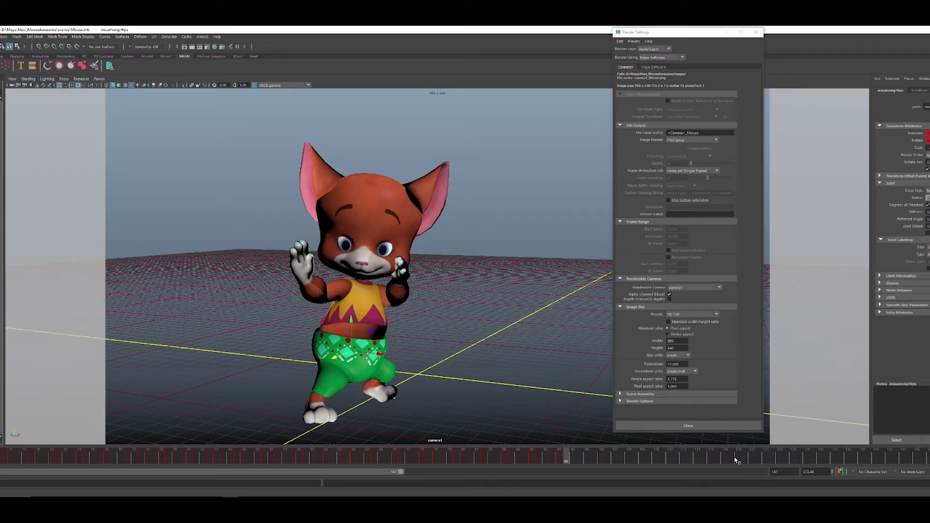
right_click_drag(438, 303, 409, 284, "alt")
left_click_drag(681, 35, 751, 40)
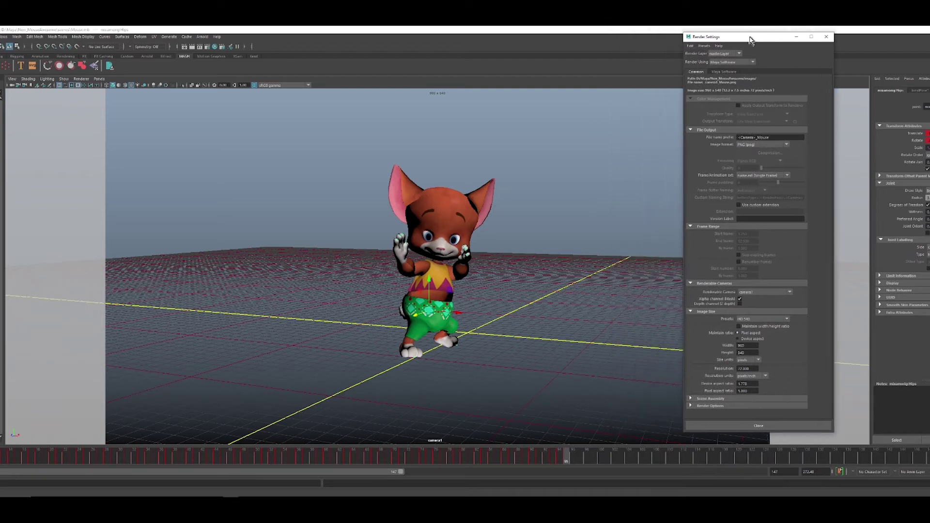
Set the frame extension to name_#.ext with start frame 1 and end frame 95
left_click(774, 176)
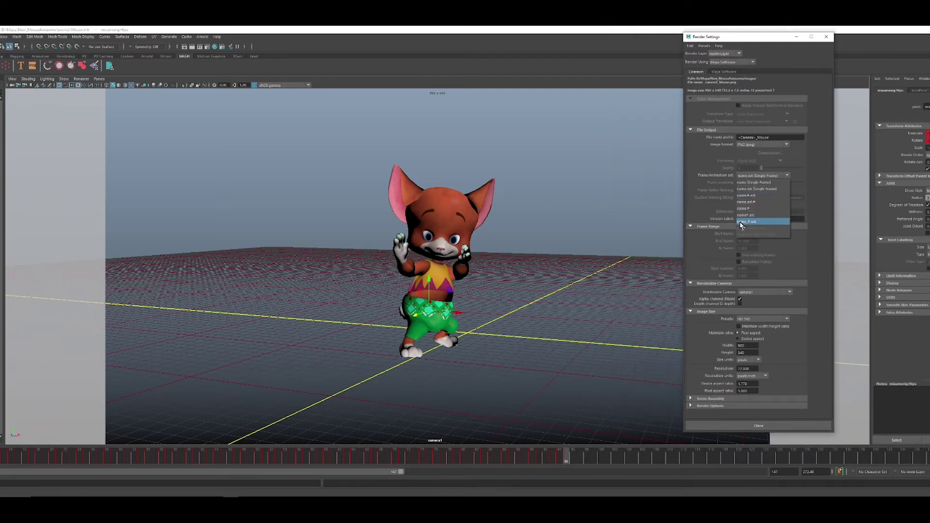
left_click(759, 223)
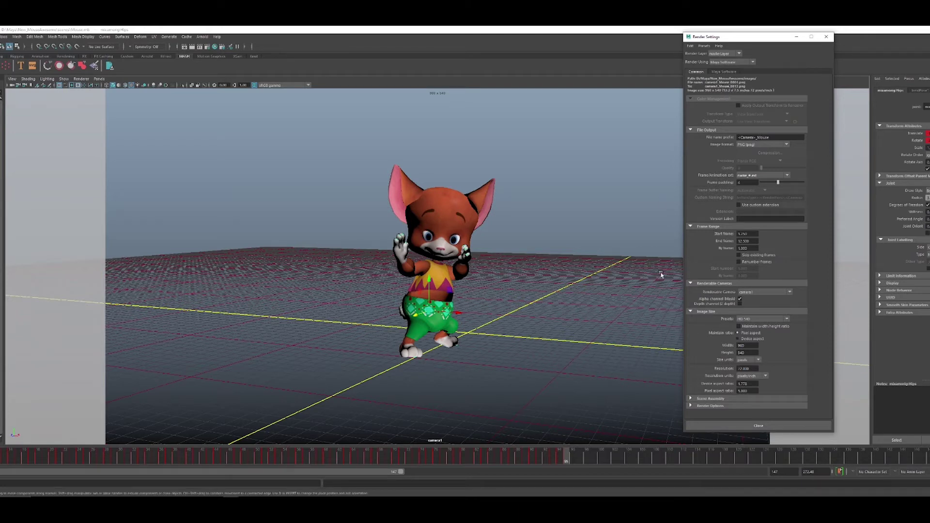
left_click(750, 233)
type("1")
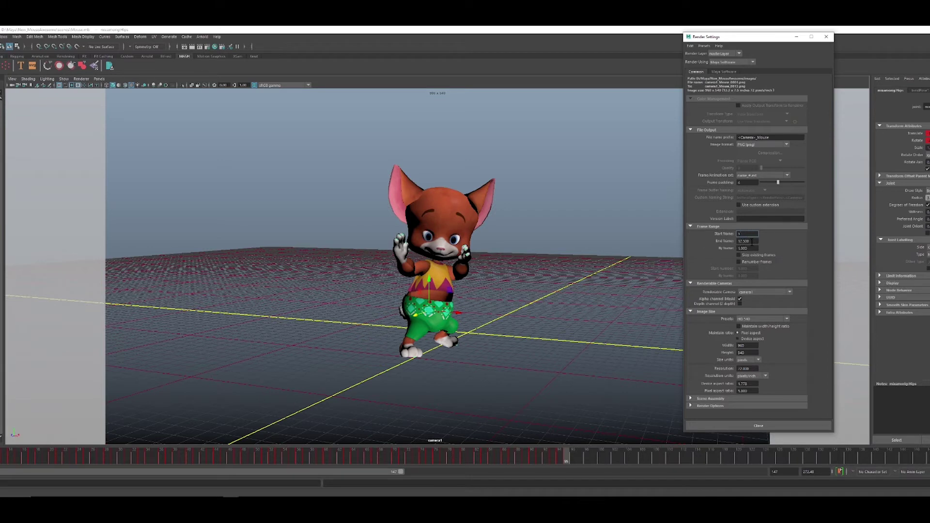
left_click(750, 241)
type("15")
key("Return")
On the Maya Software tab, choose Production quality anti-aliasing and check Raytracing
left_click(722, 71)
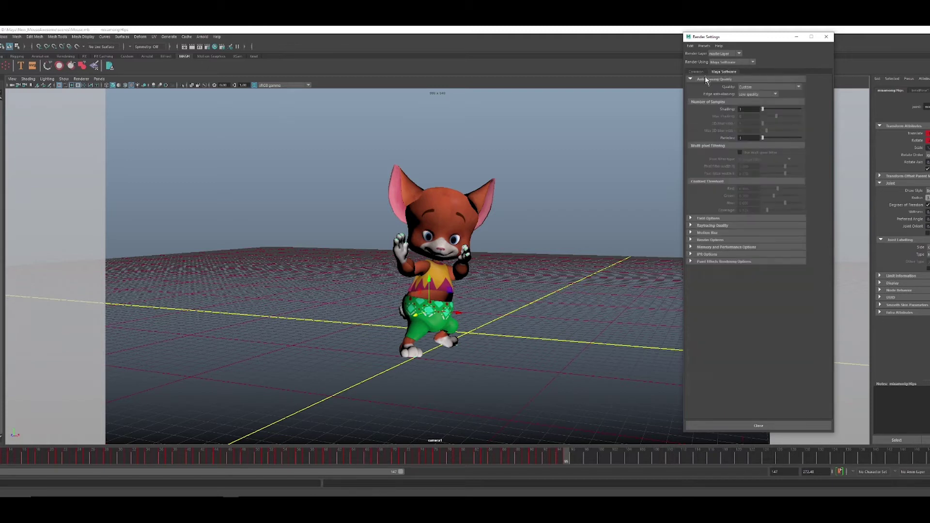
left_click(765, 88)
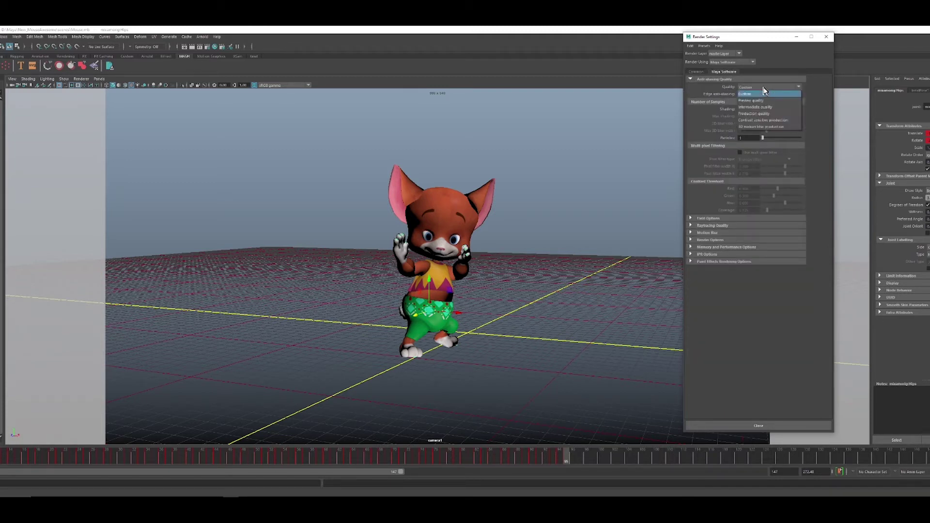
left_click(776, 114)
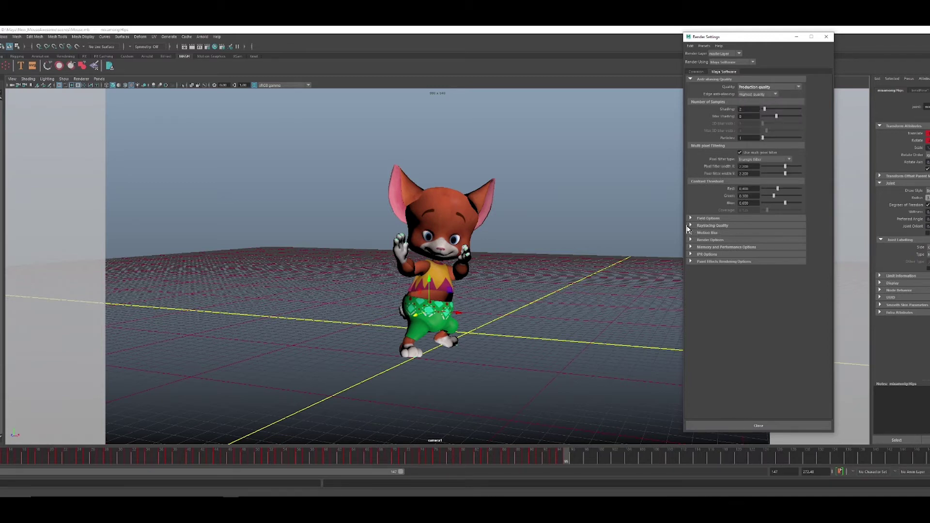
left_click(691, 226)
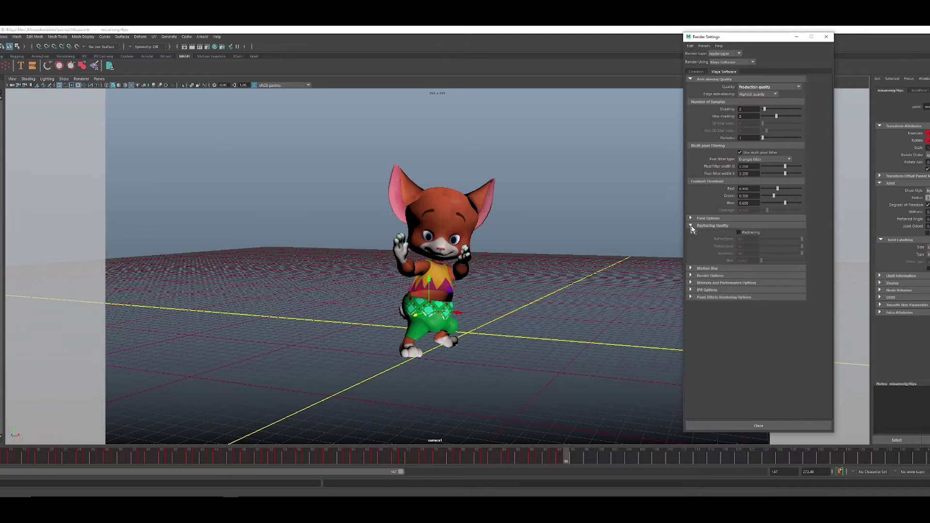
left_click(754, 233)
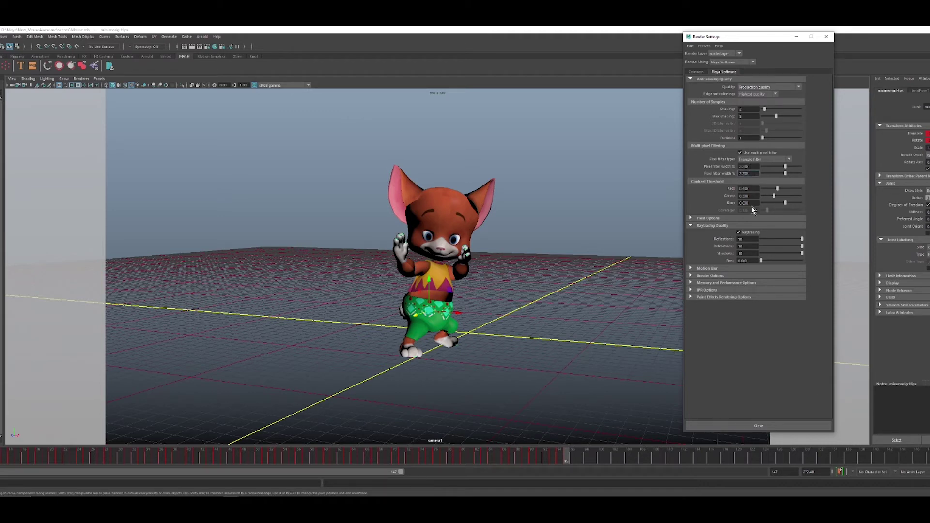
left_click(748, 116)
left_click_drag(471, 314, 368, 334, "alt")
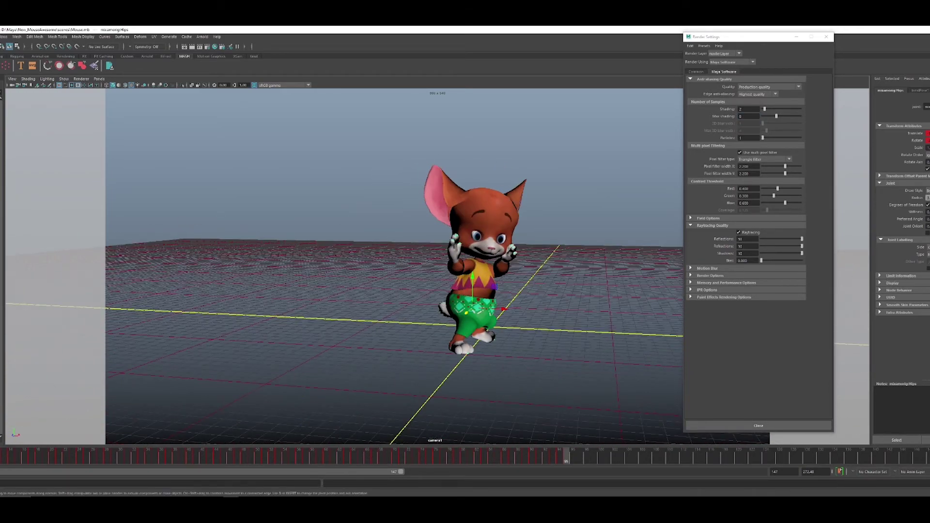
left_click(473, 306)
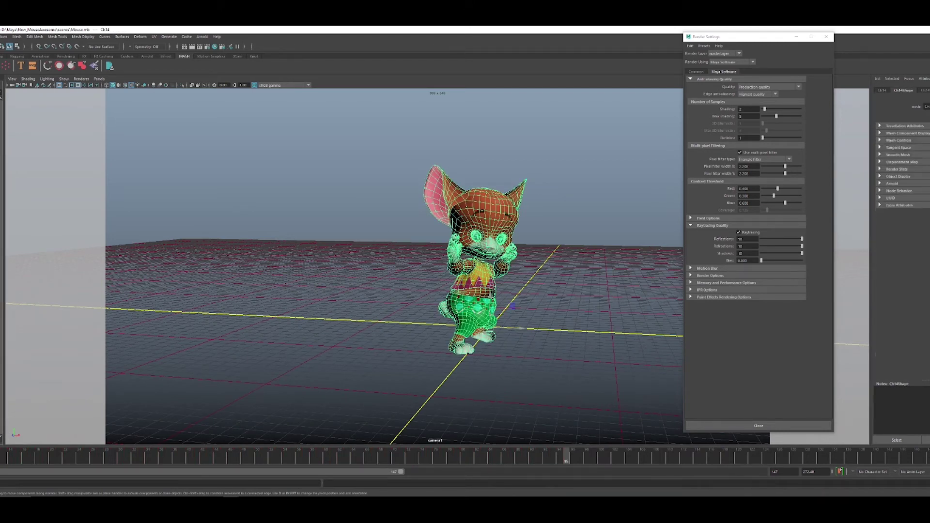
left_click(512, 306)
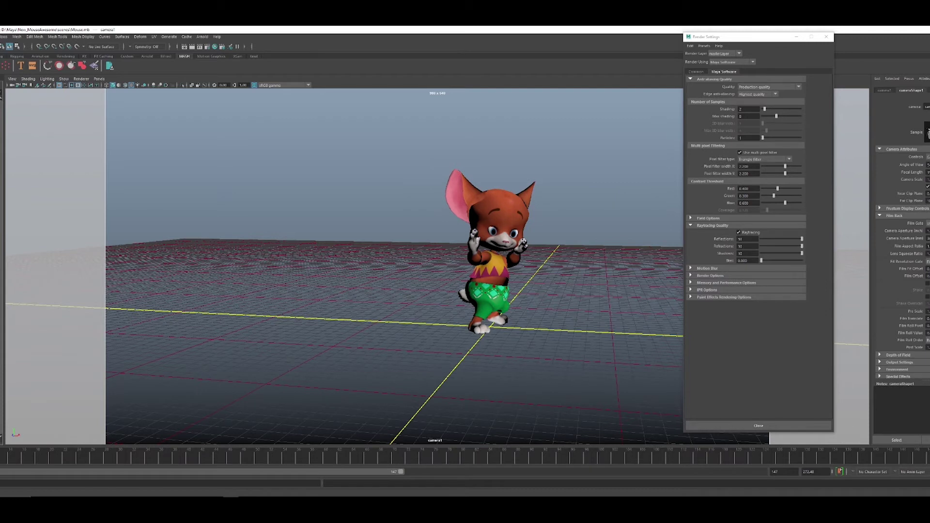
left_click(63, 144)
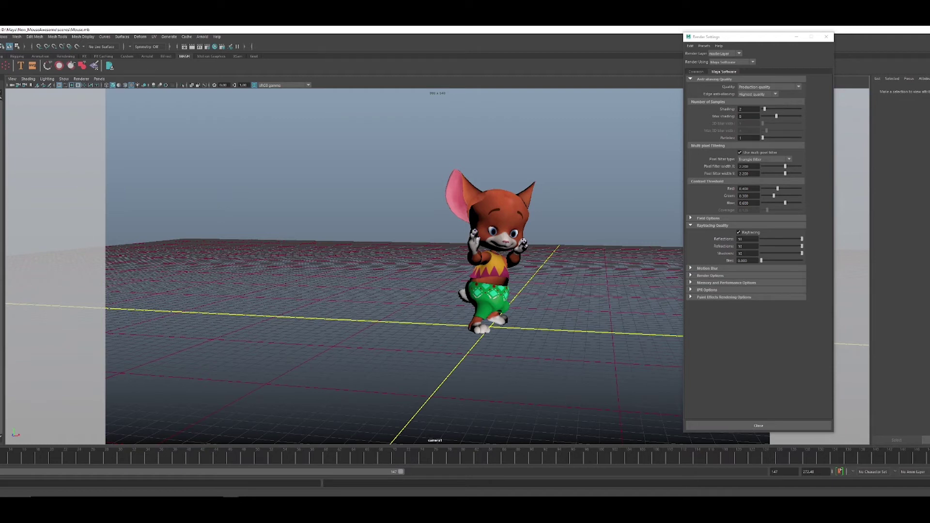
key("ctrl+z")
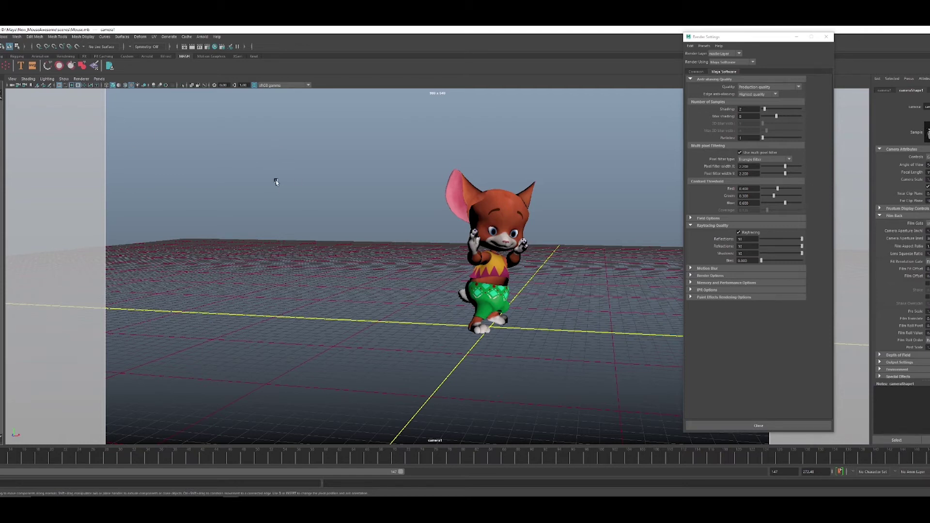
left_click(206, 154)
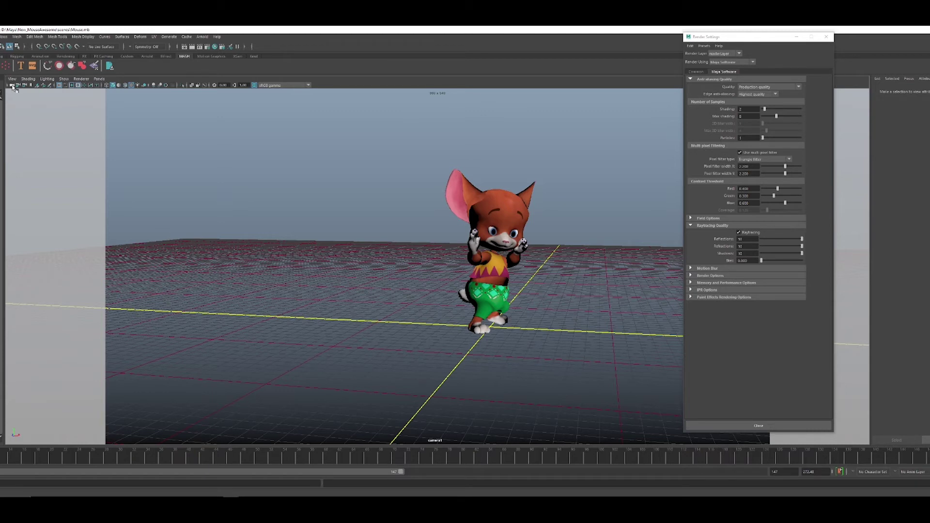
left_click(13, 86)
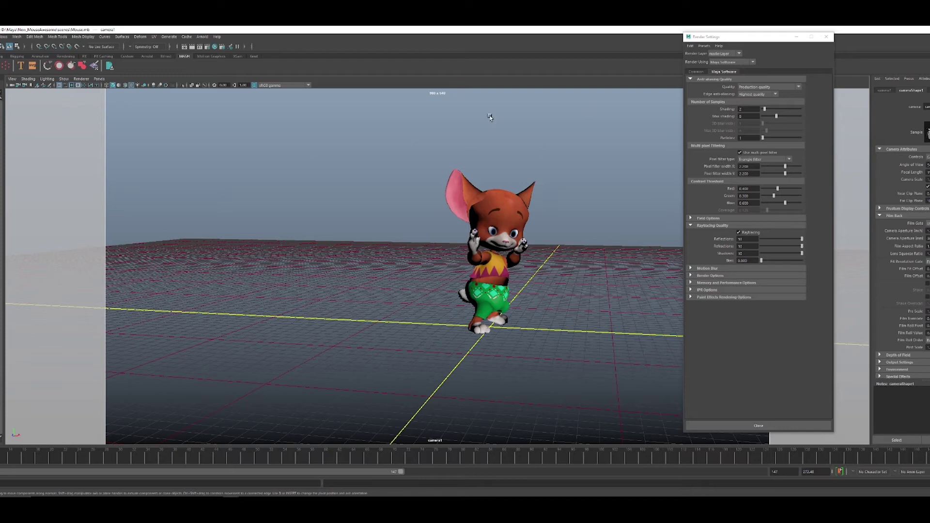
Move Render Settings aside, orbit around the mouse, and scrub the time slider to check poses
right_click_drag(299, 249, 396, 248, "alt")
left_click_drag(396, 248, 340, 249, "alt")
left_click_drag(775, 37, 911, 40)
left_click_drag(386, 228, 417, 240, "alt")
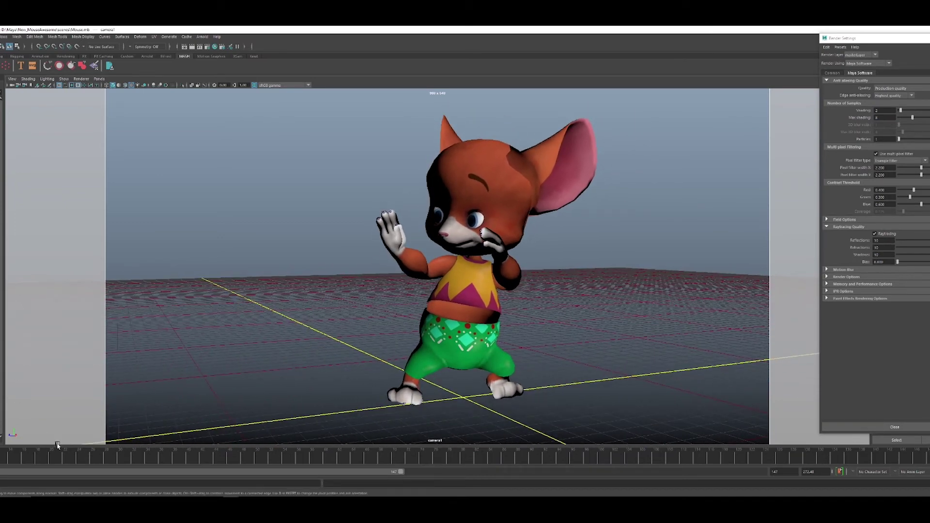
mouse_move(71, 458)
left_mouse_down()
mouse_move(424, 460)
mouse_move(409, 470)
mouse_move(577, 481)
mouse_move(430, 472)
mouse_move(579, 476)
mouse_move(557, 473)
mouse_move(565, 458)
left_mouse_up()
mouse_move(557, 384)
left_mouse_down("alt")
mouse_move(498, 382)
mouse_move(541, 383)
left_mouse_up("alt")
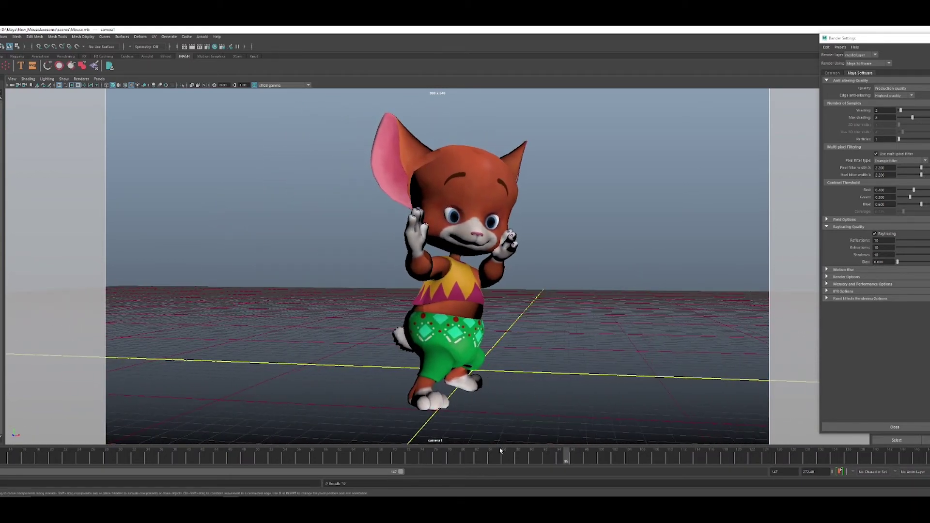
left_click_drag(500, 452, 196, 455)
left_click_drag(505, 328, 359, 393, "alt")
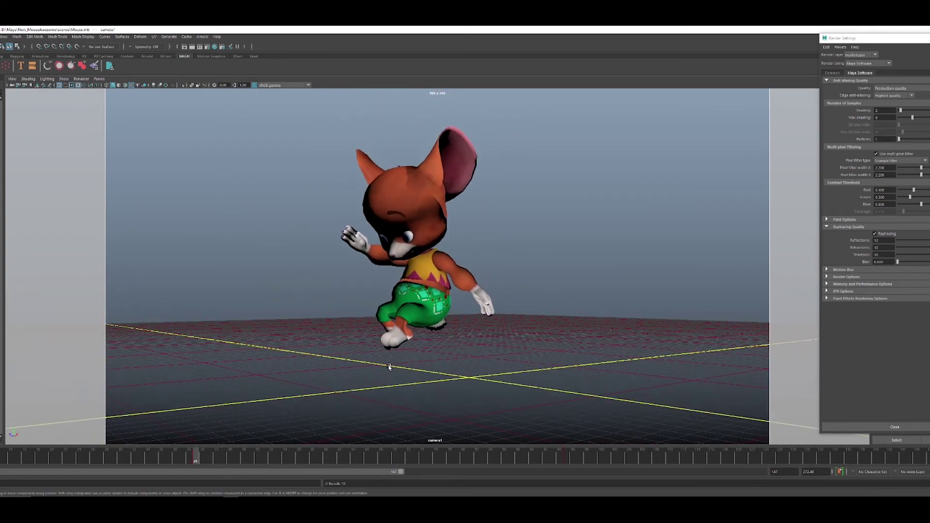
Play the animation from the start with Alt+V, then stop it with Esc
left_click(83, 459)
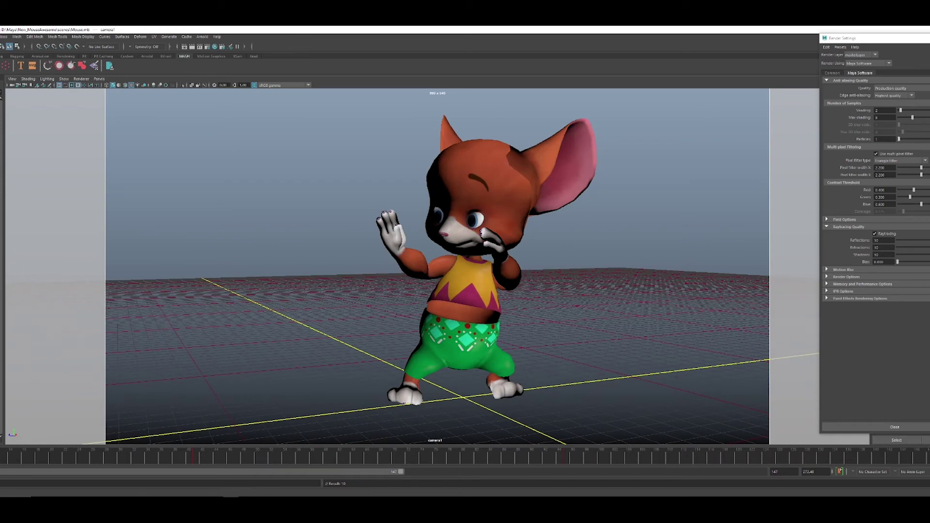
key("alt+v")
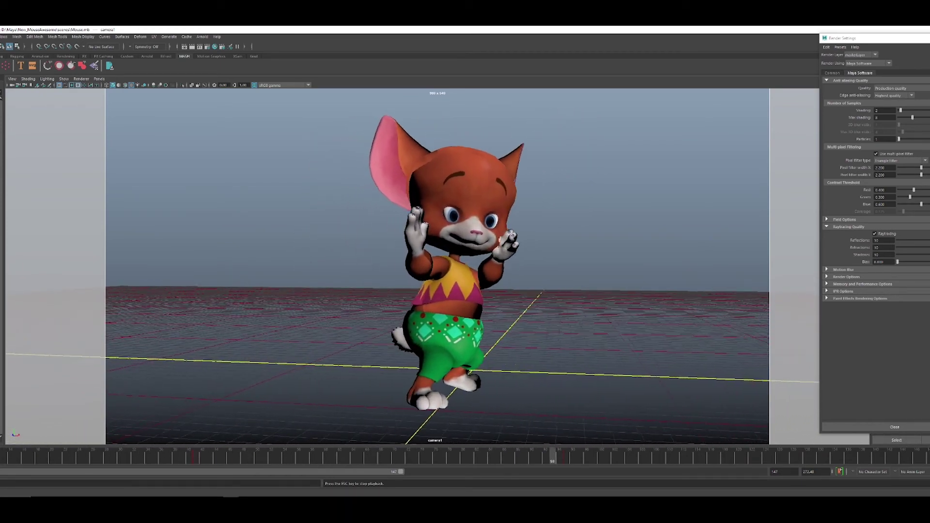
key("Escape")
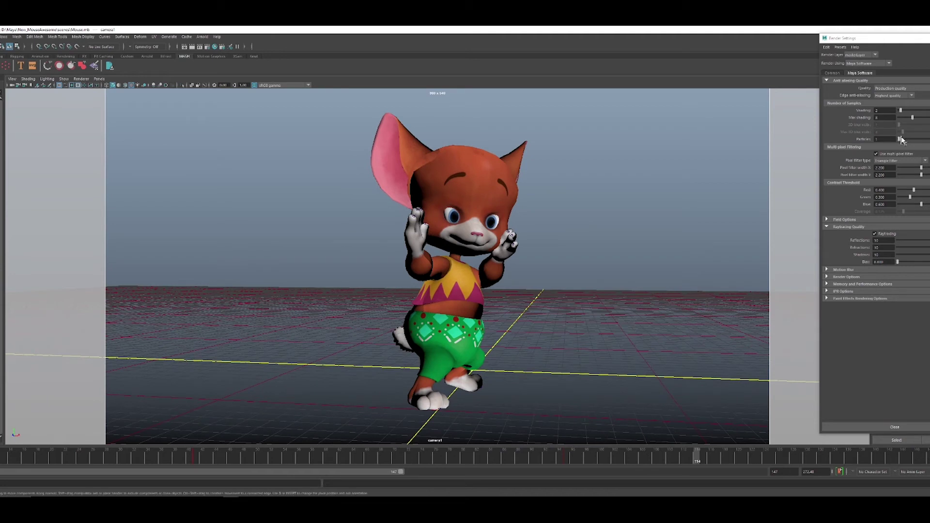
Review output file, frame range and image size, then switch to the Rendering menu set
left_click(831, 73)
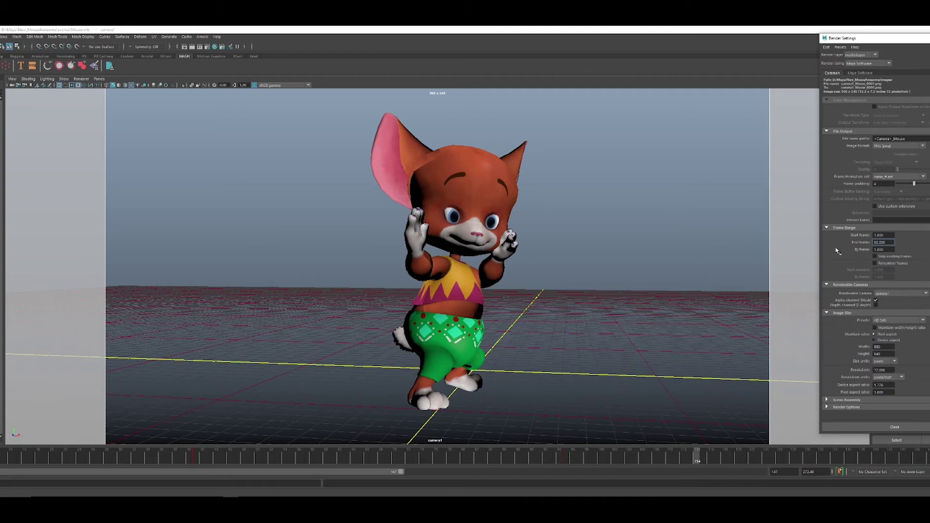
left_click(866, 74)
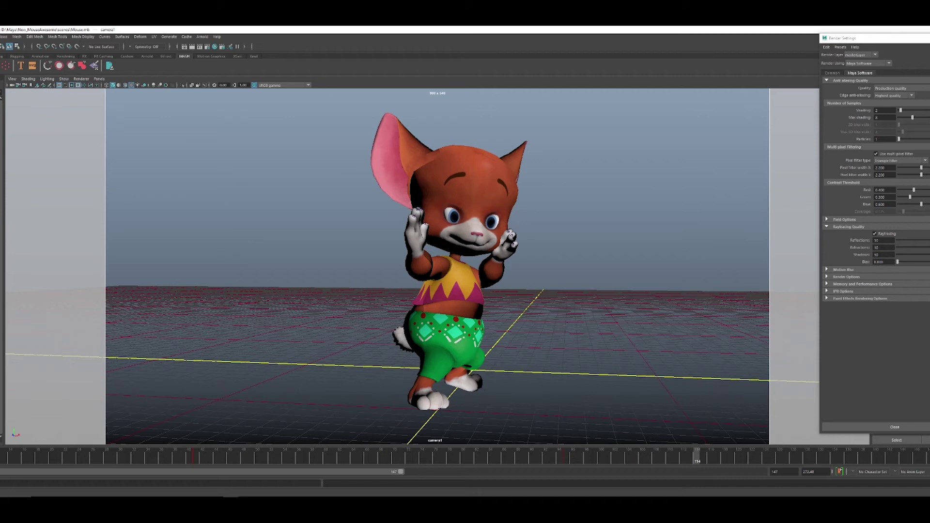
key("F6")
Batch render the camera1 animation and dismiss the Student Version notice
left_click(74, 37)
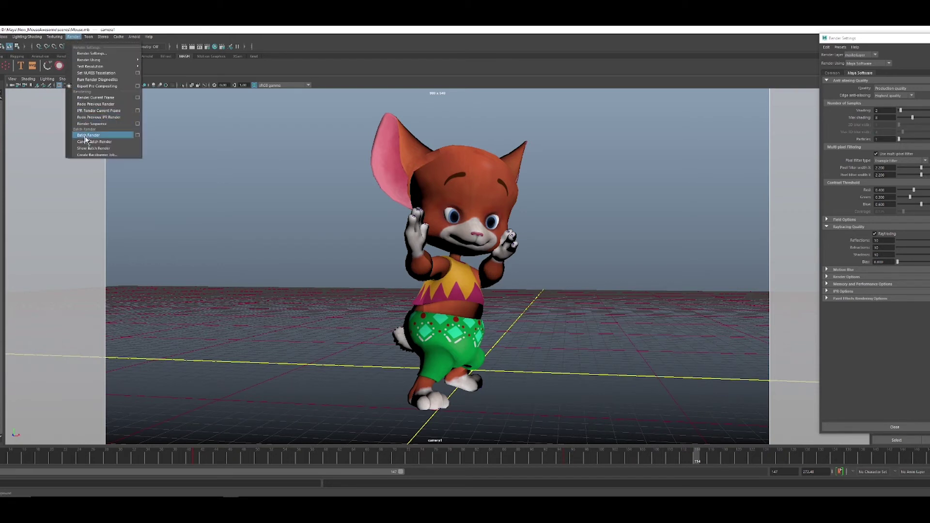
left_click(138, 135)
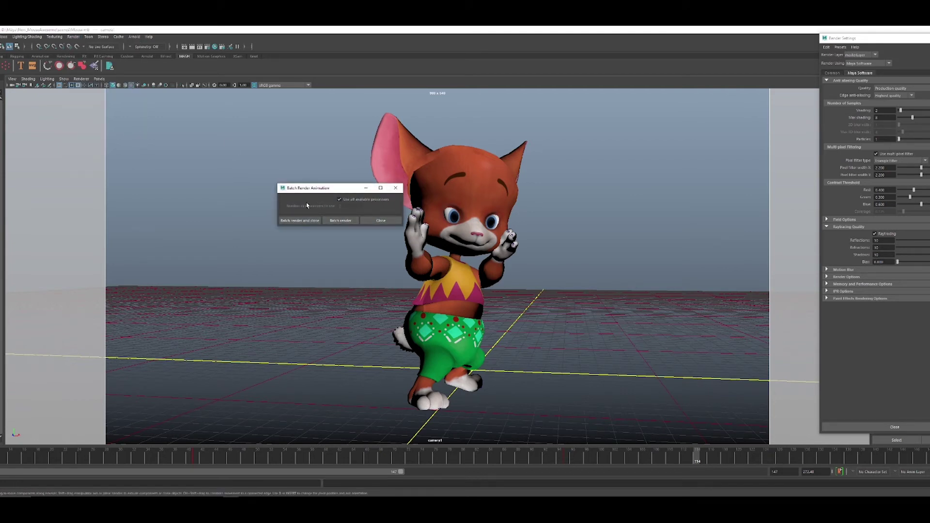
left_click_drag(313, 189, 676, 134)
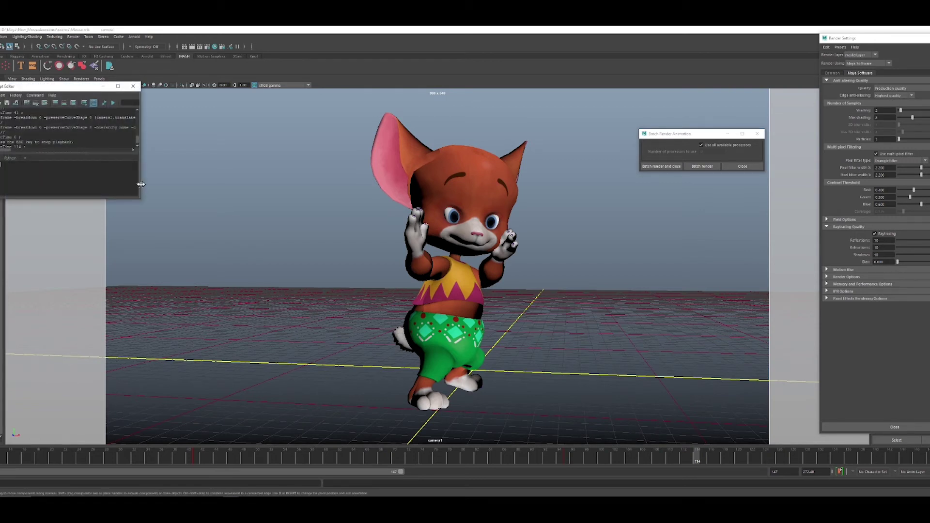
left_click_drag(141, 184, 390, 184)
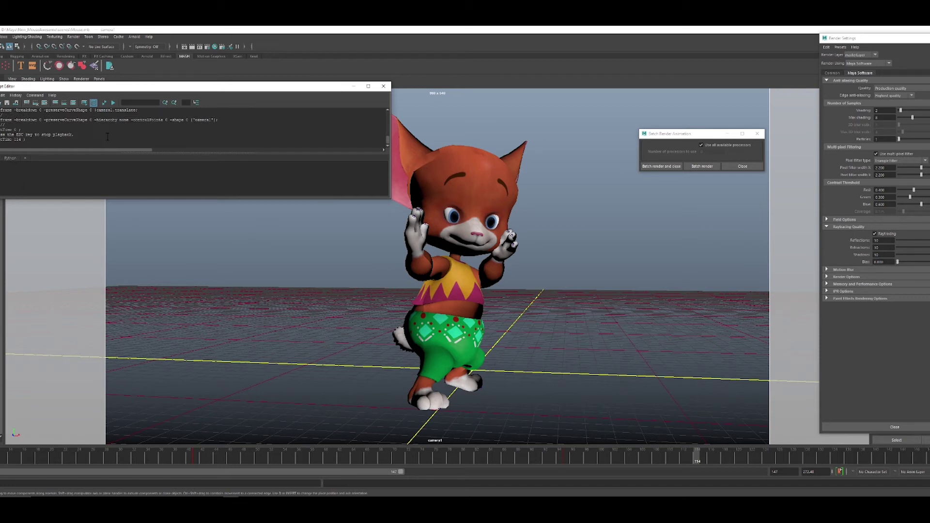
left_click_drag(662, 137, 441, 92)
left_click(440, 121)
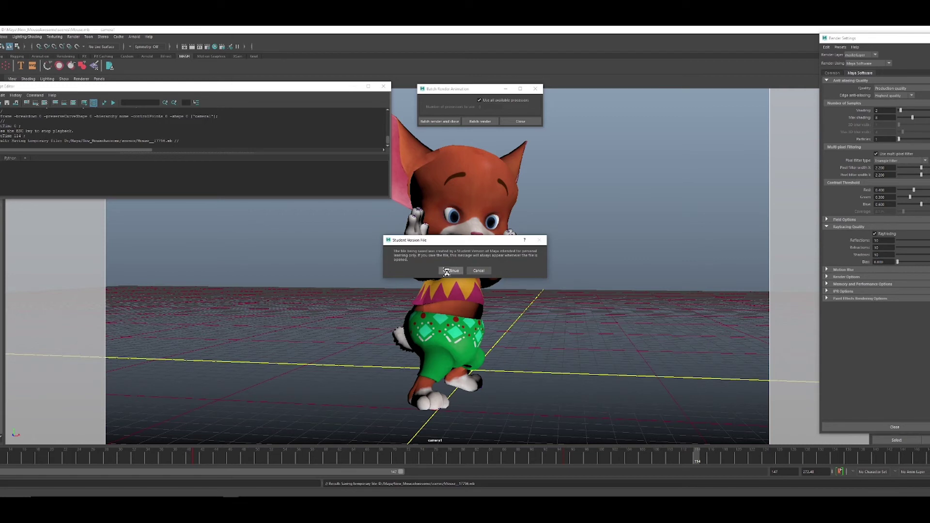
left_click(448, 270)
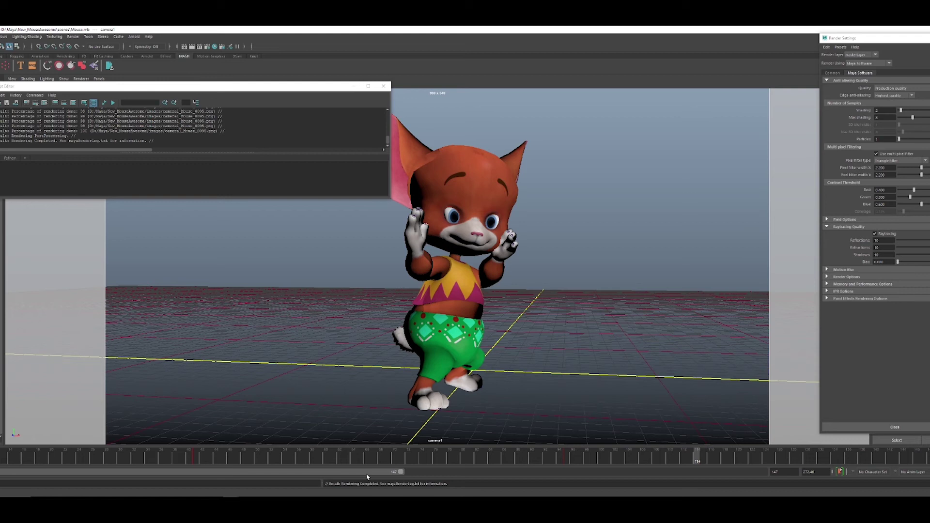
left_click(247, 495)
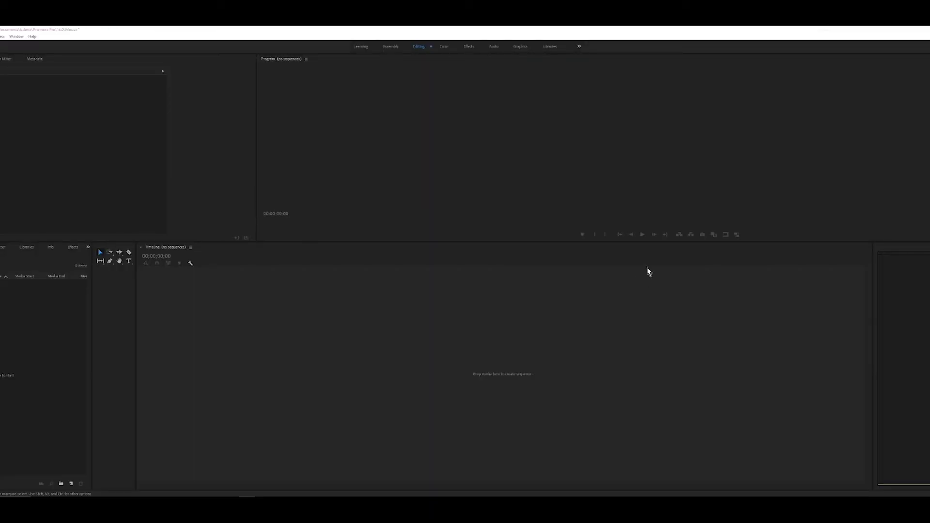
Bring Premiere Pro into focus and close the File menu without choosing a command
left_click(85, 37)
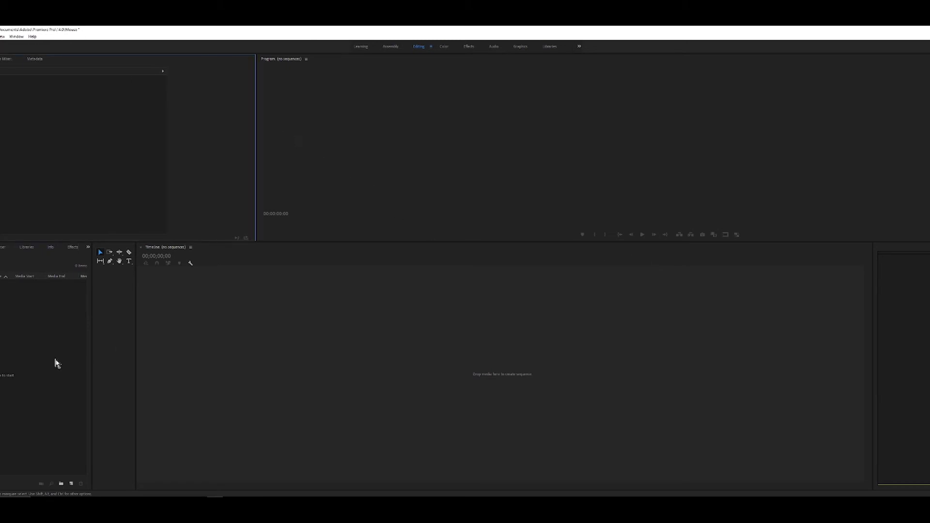
left_click(2, 37)
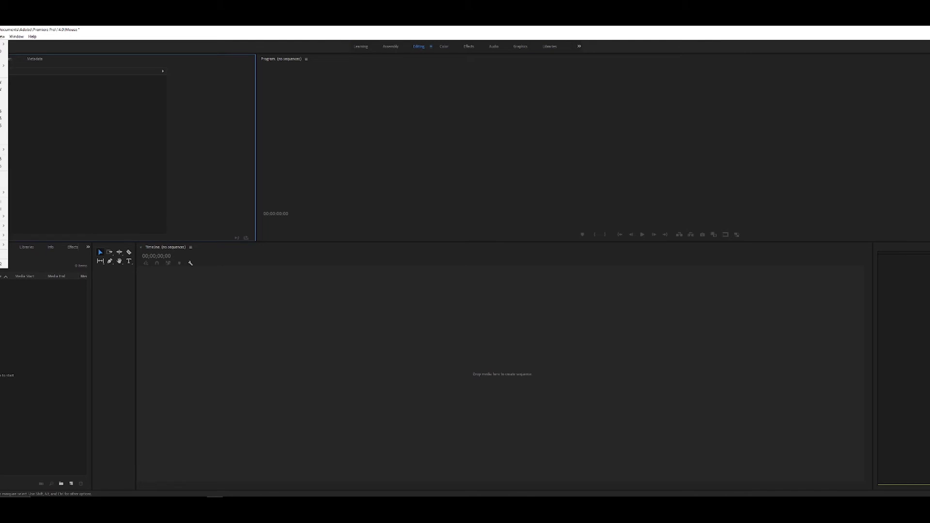
mouse_move(4, 44)
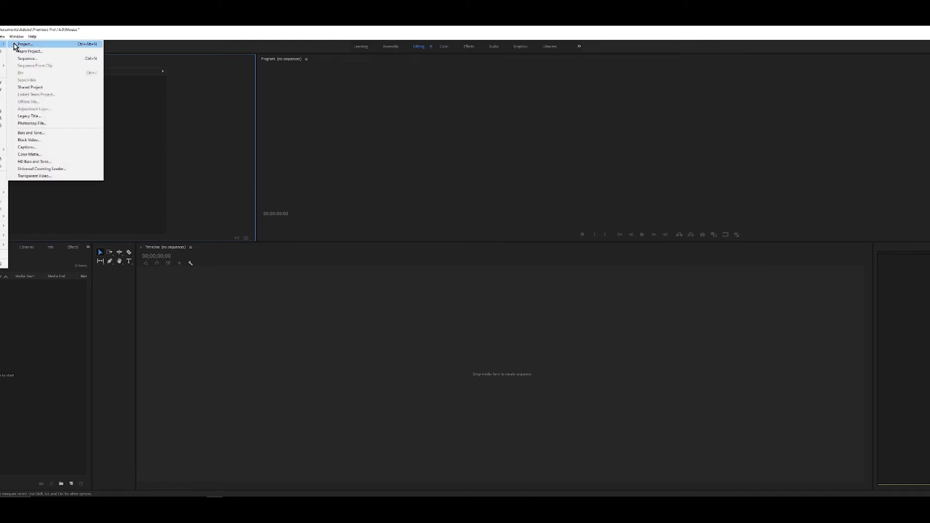
left_click(119, 176)
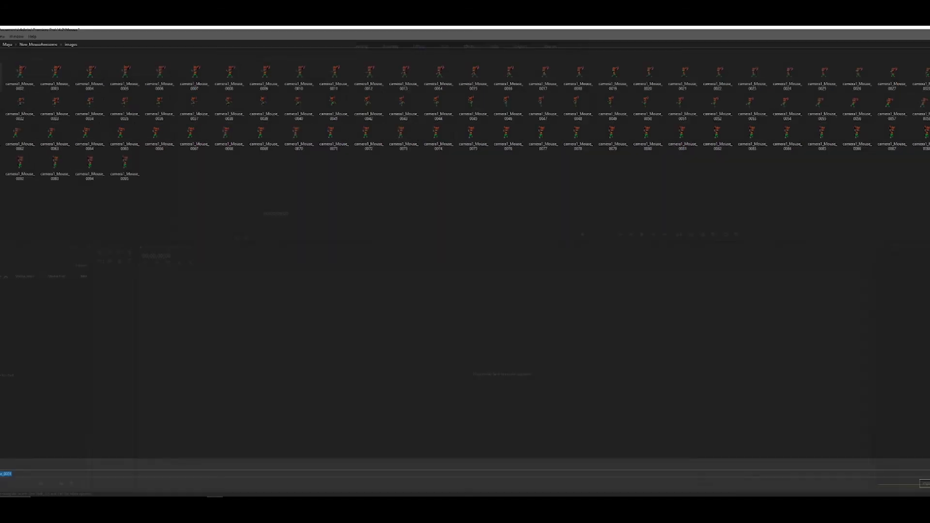
left_click(64, 260)
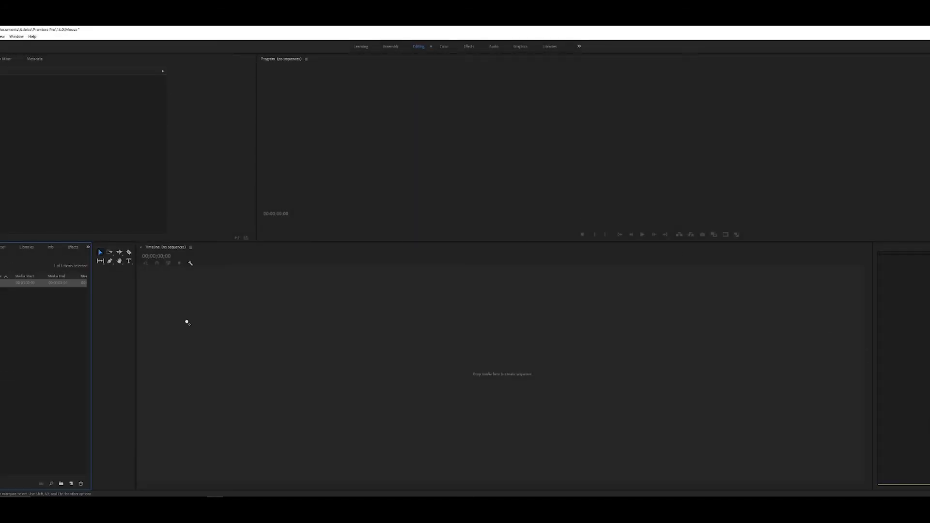
left_click_drag(187, 322, 187, 322)
left_click_drag(226, 370, 224, 359)
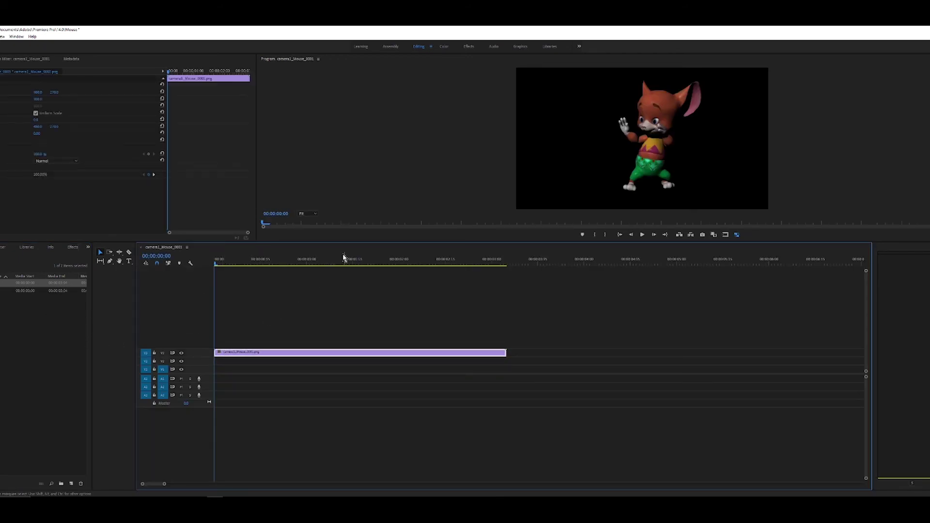
left_click(642, 235)
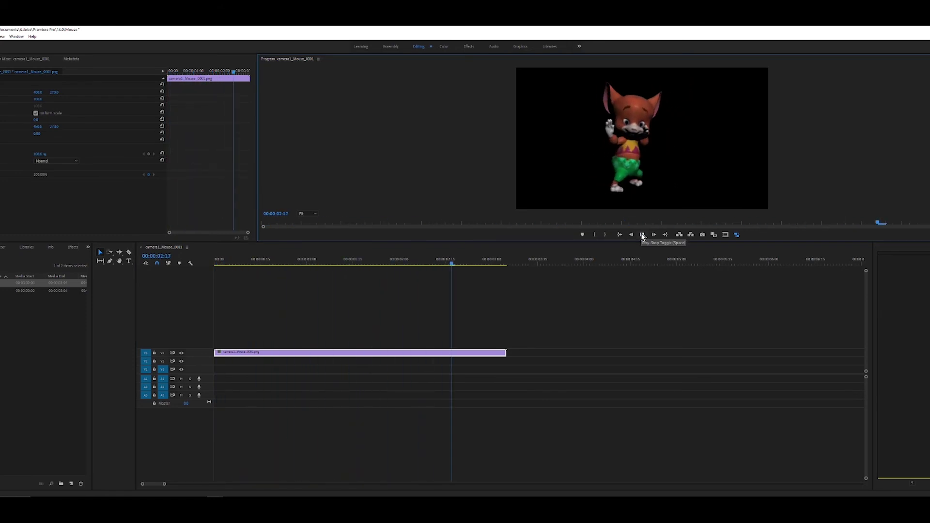
left_click(642, 235)
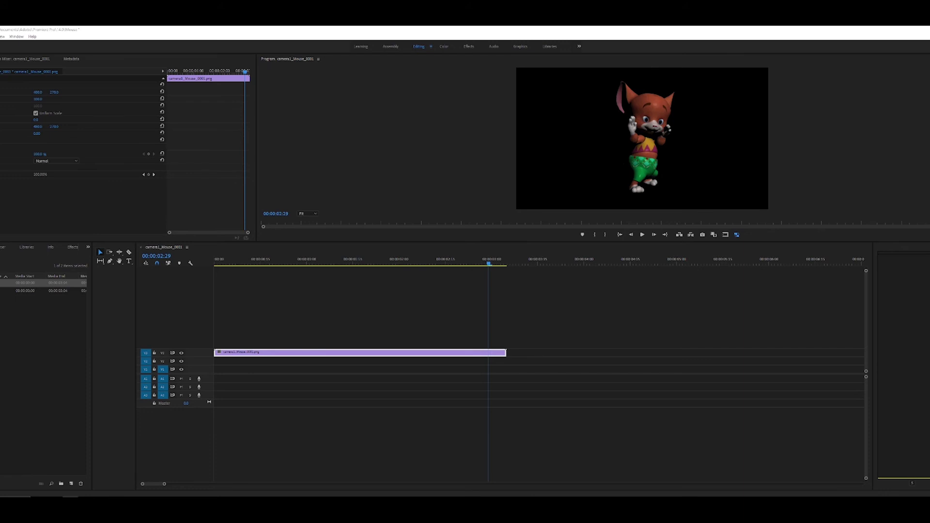
Place the candy-land image on V1, scale it to fill the frame, and trim it to the mouse clip
left_click_drag(2, 402, 211, 375)
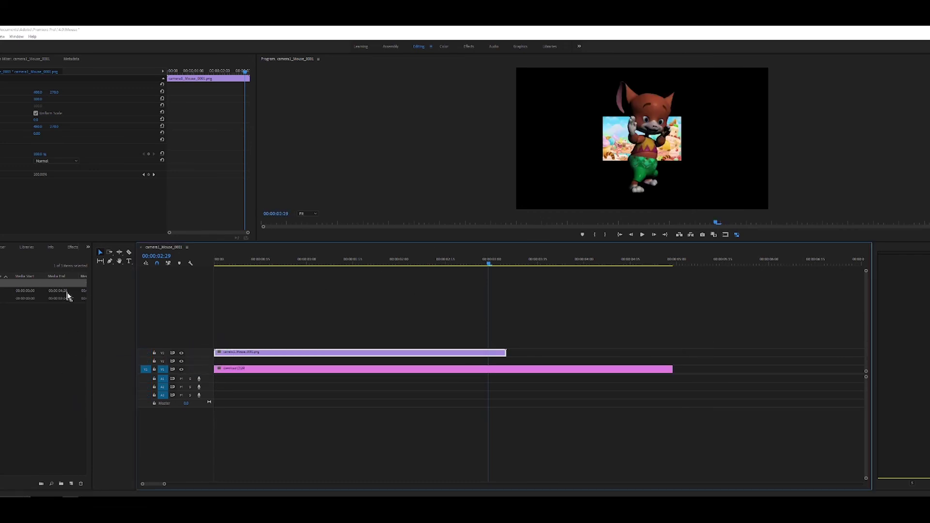
mouse_move(41, 103)
left_mouse_down()
mouse_move(54, 101)
mouse_move(43, 99)
left_mouse_up()
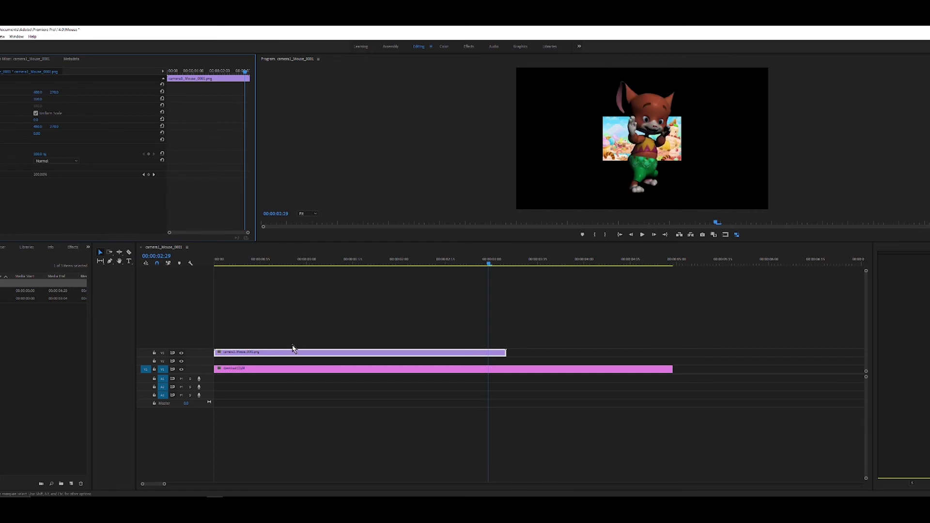
double_click(272, 370)
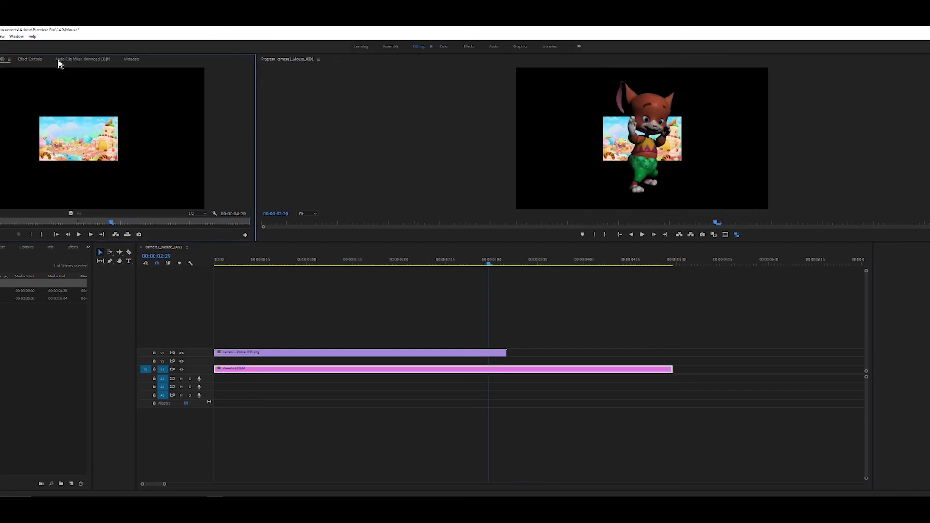
left_click(32, 60)
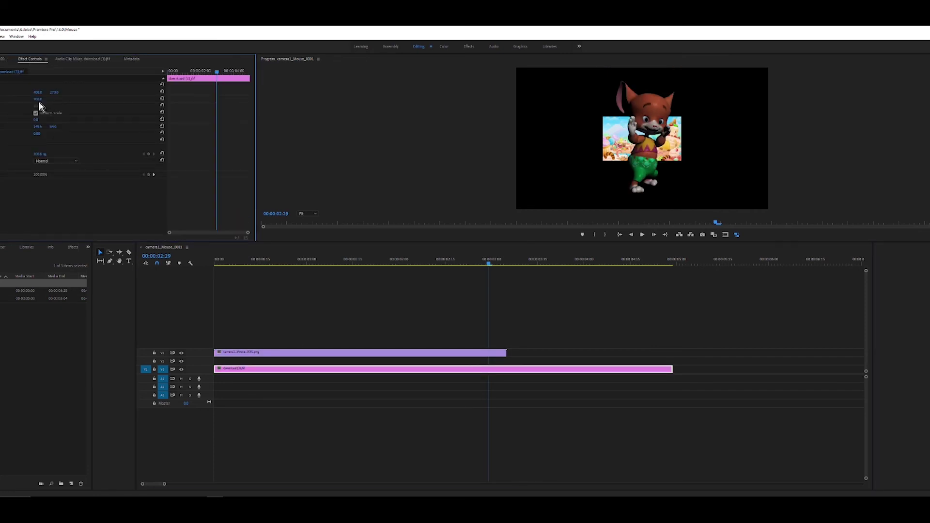
left_click_drag(39, 99, 42, 100)
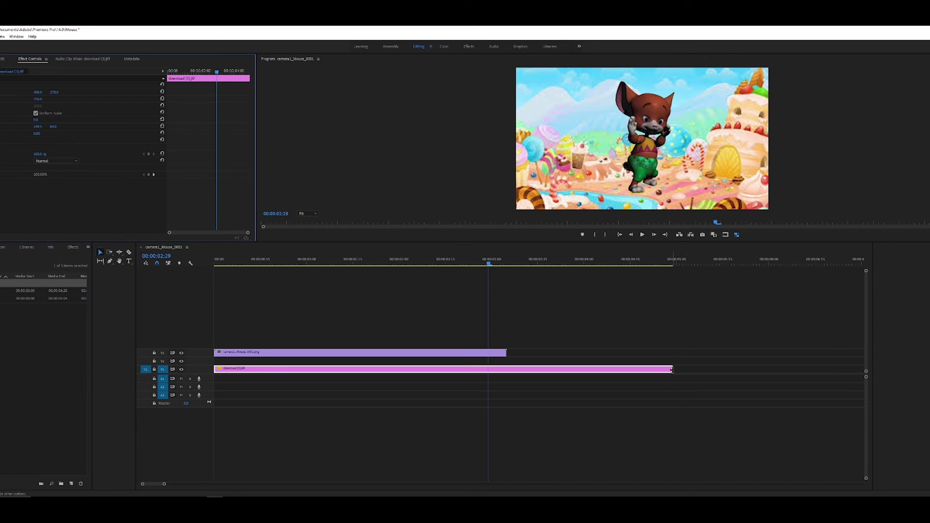
left_click_drag(671, 370, 507, 370)
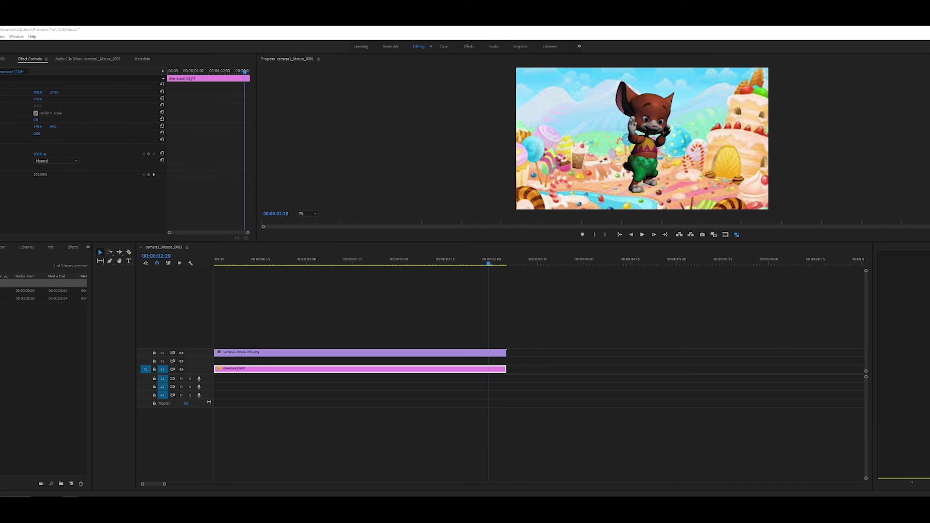
left_click_drag(928, 319, 218, 394)
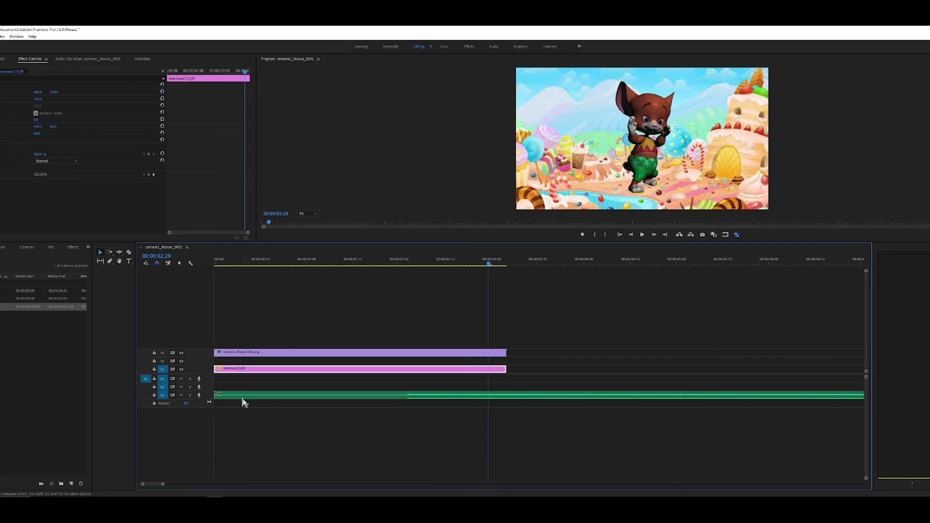
Trim the music's quiet opening, move it to the sequence start, and preview playback
double_click(194, 396)
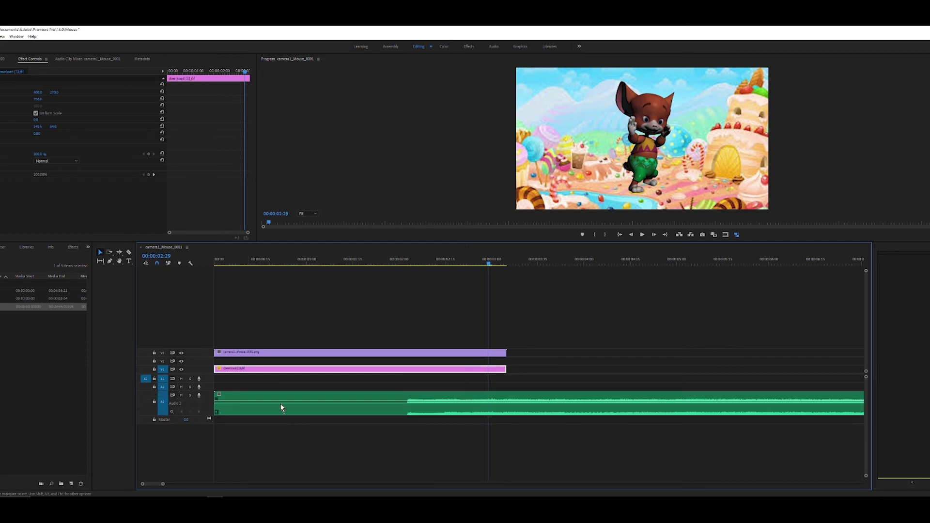
mouse_move(215, 403)
left_mouse_down()
mouse_move(405, 403)
mouse_move(226, 398)
left_mouse_up()
left_click_drag(284, 260, 220, 264)
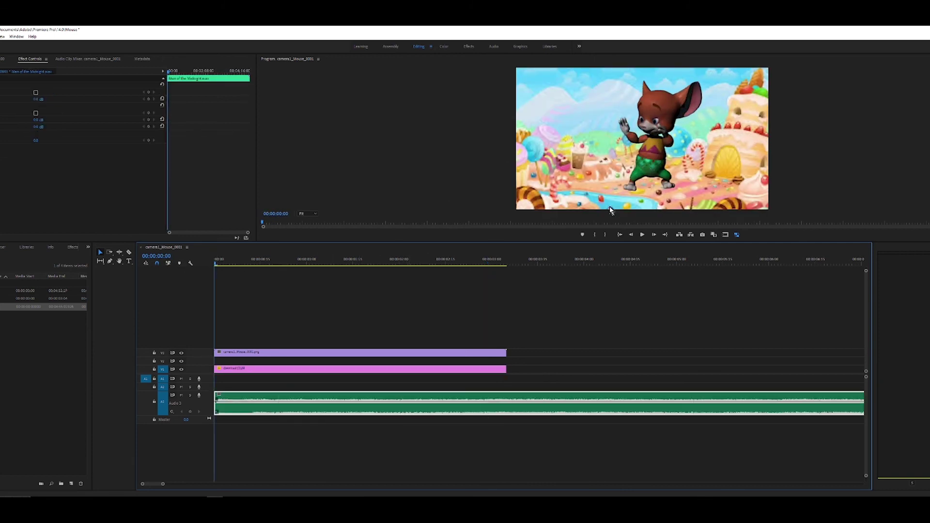
left_click(642, 235)
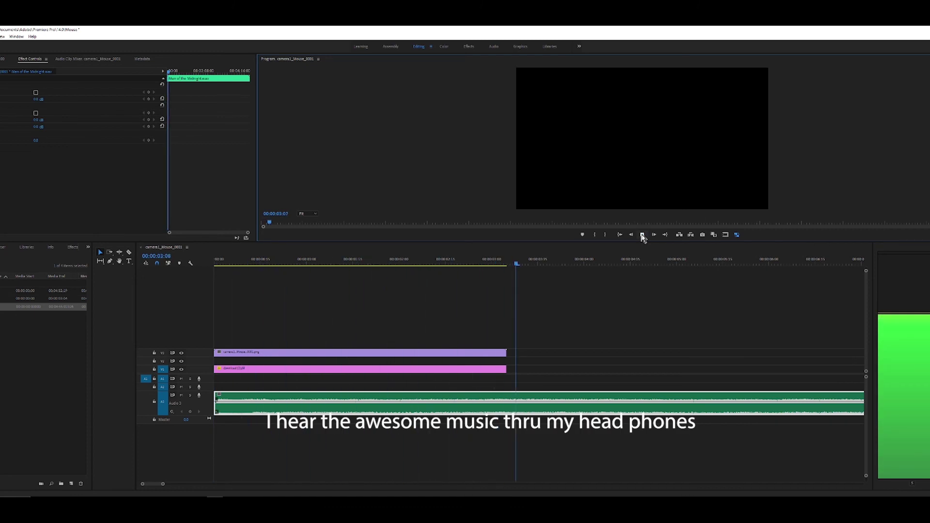
left_click(642, 234)
left_click_drag(530, 266, 507, 270)
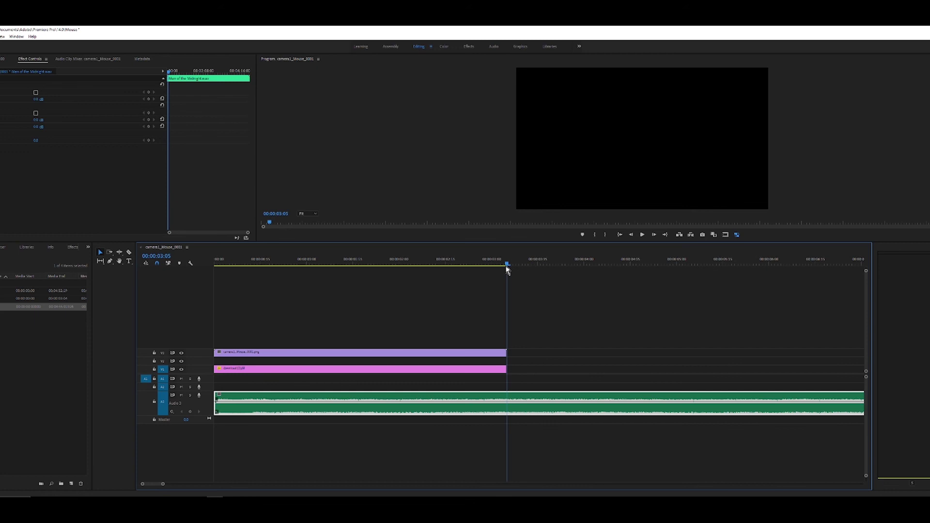
Razor-cut the music at 00:00:03:05 and delete the leftover remainder
left_click(129, 252)
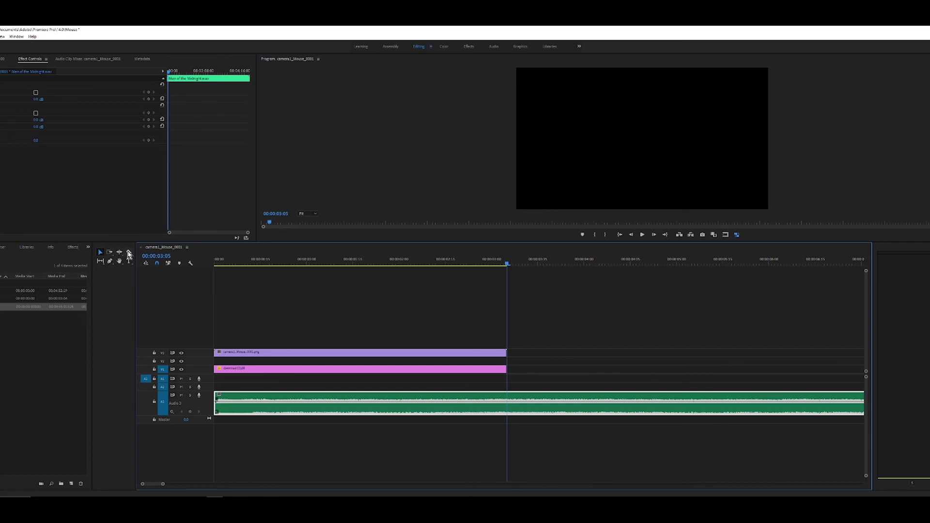
left_click(507, 405)
key("v")
left_click(555, 407)
key("Delete")
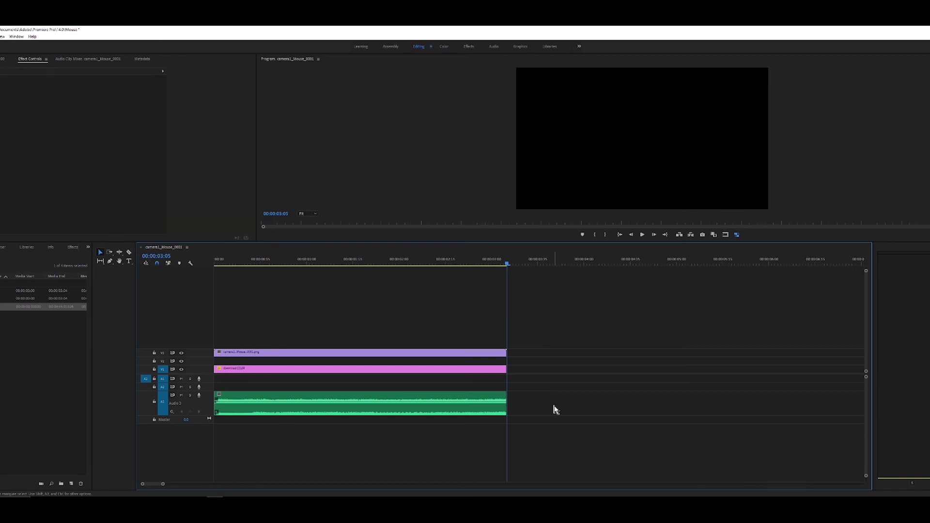
left_click_drag(446, 268, 148, 268)
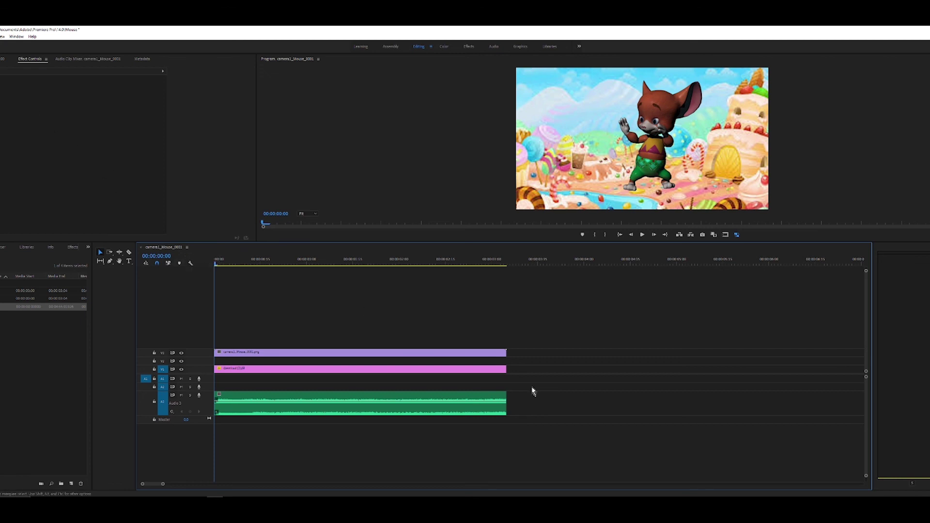
Export all sequence clips as H.264 using the Vimeo 720p HD preset
left_click_drag(553, 435, 221, 295)
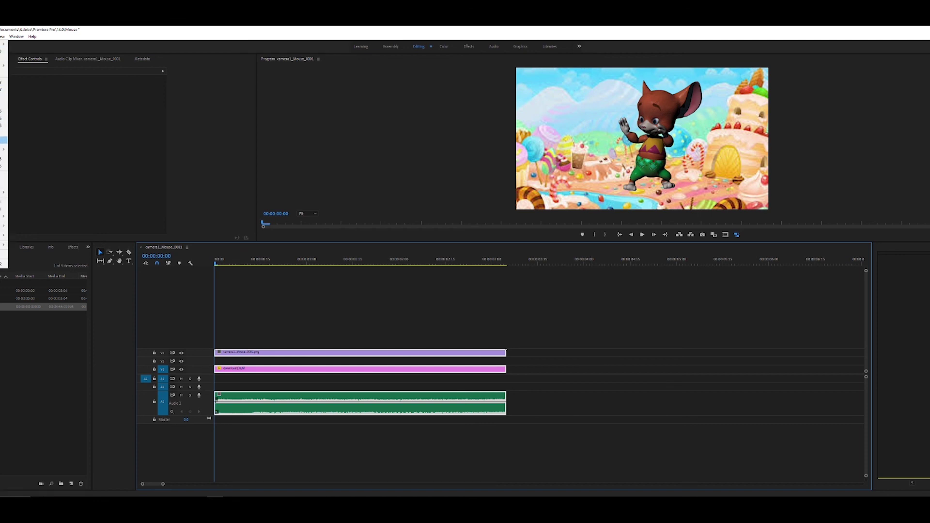
mouse_move(4, 226)
left_click(43, 227)
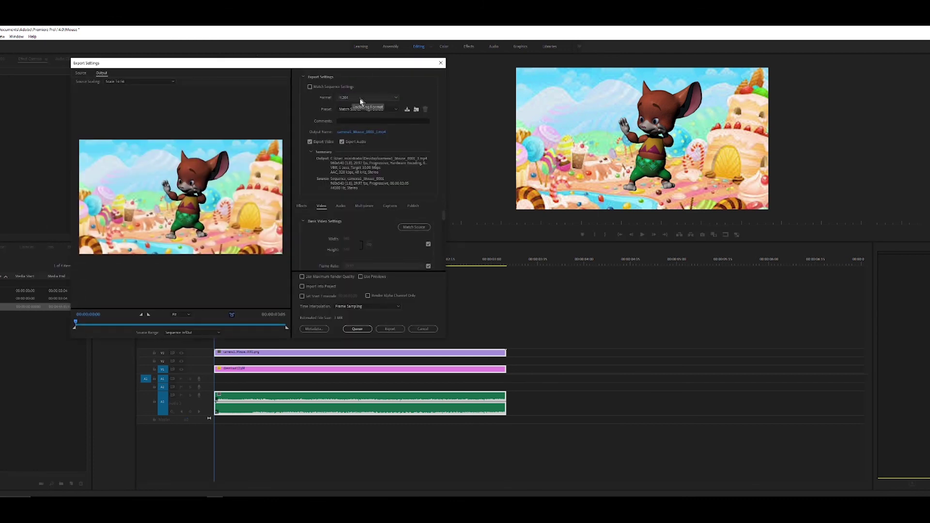
left_click(359, 98)
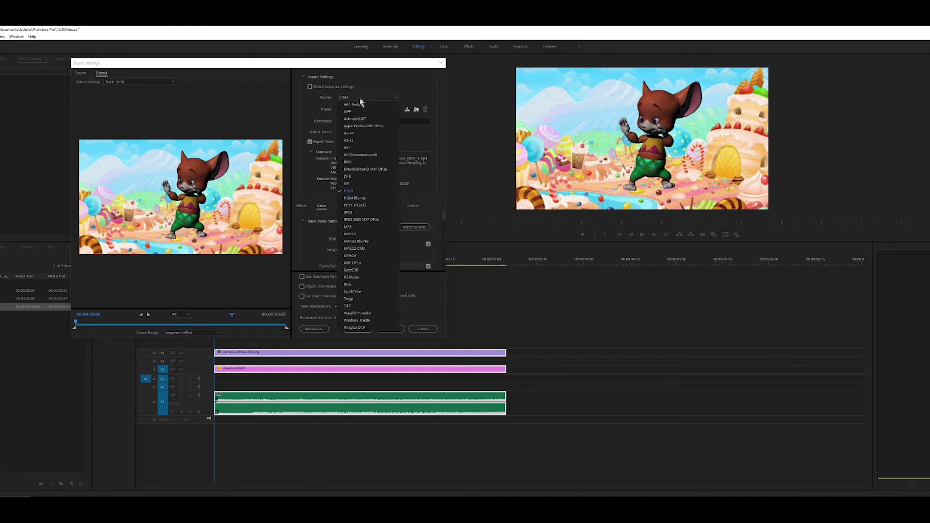
left_click(360, 98)
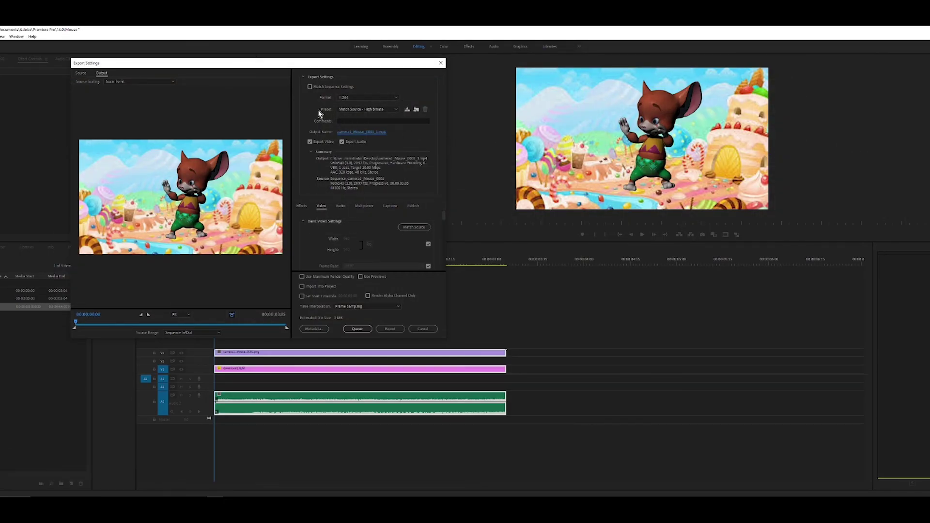
left_click(382, 110)
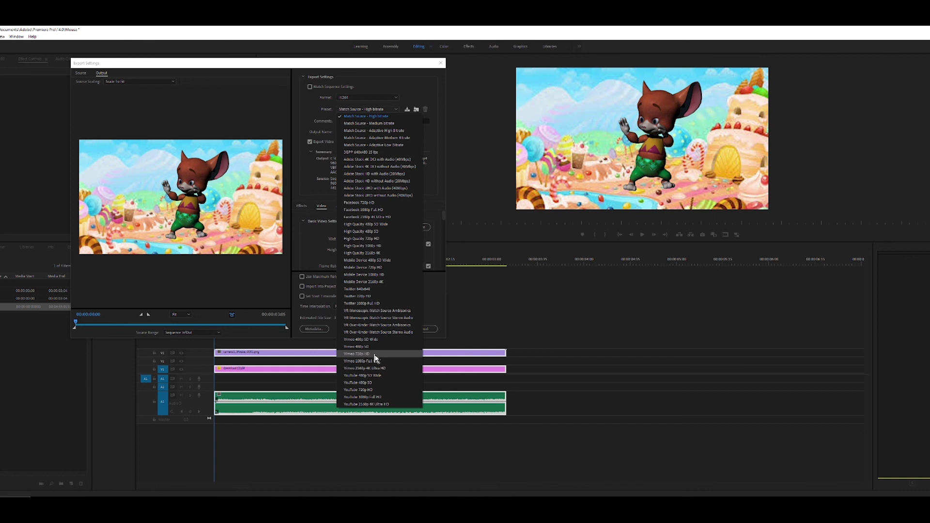
left_click(375, 355)
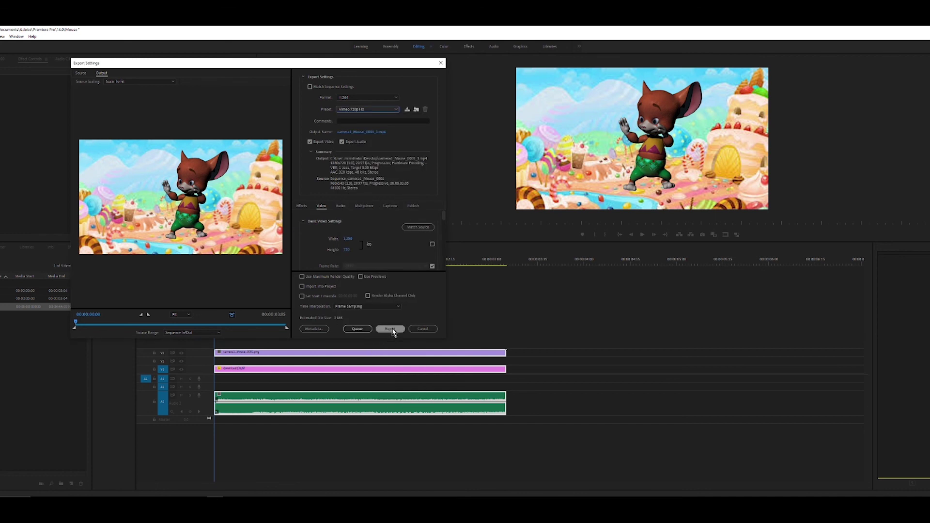
left_click(393, 331)
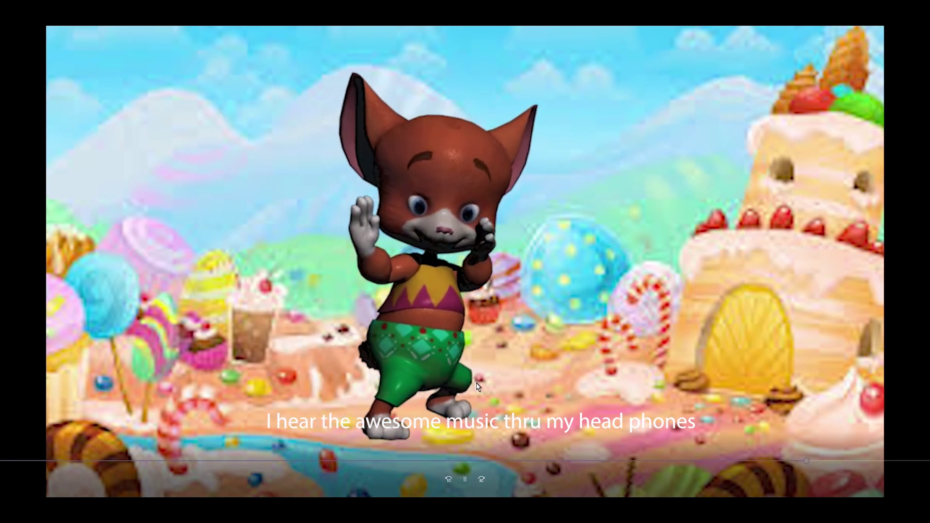
Pause the exported mouse video in the video player
left_click(451, 420)
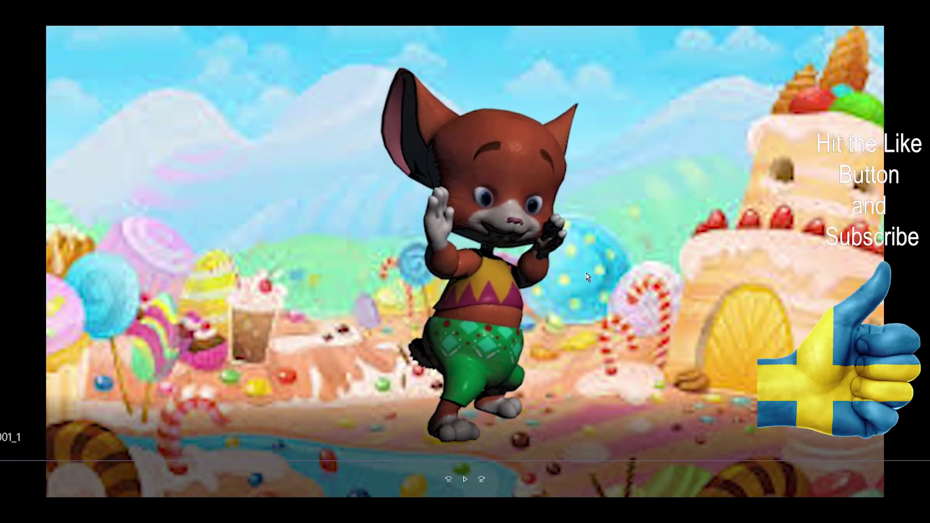